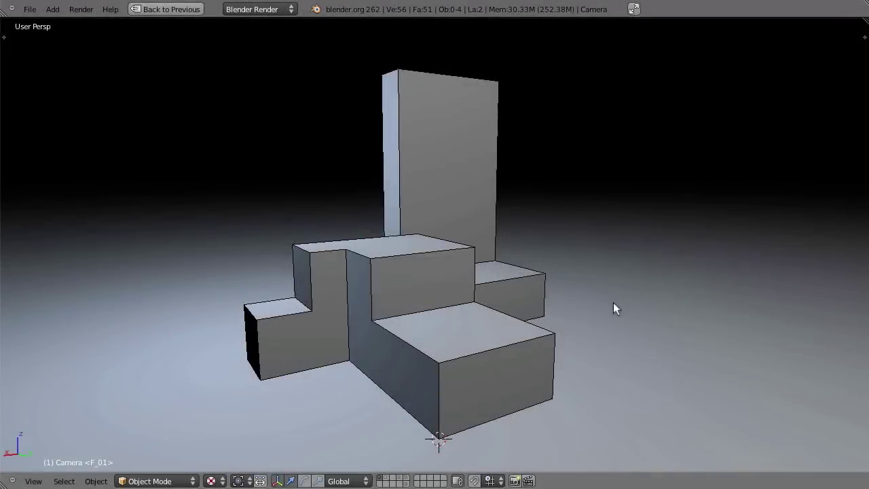
Step: Show the camera's layer, view the block scene through the active camera, and restore the full window layout
{"action": "middle_click_drag", "start_coordinate": [613, 302], "coordinate": [488, 309]}
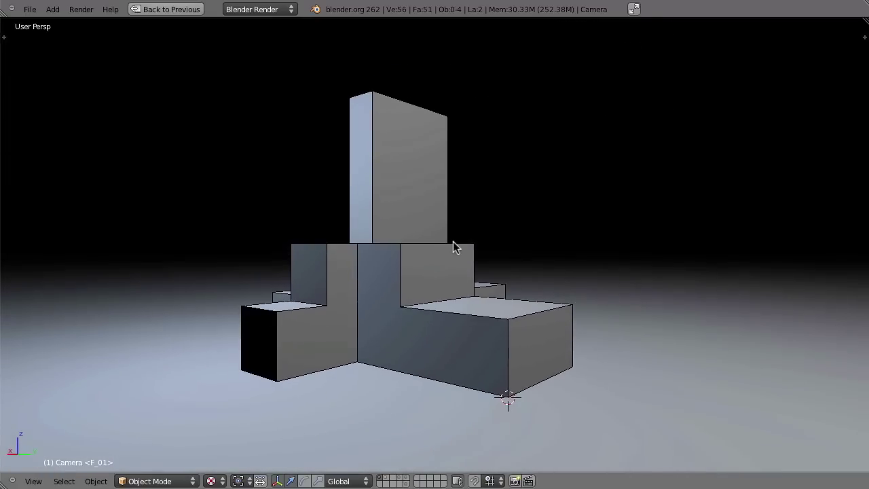
{"action": "left_click", "coordinate": [385, 480]}
{"action": "middle_click_drag", "start_coordinate": [397, 468], "coordinate": [525, 368]}
{"action": "key", "text": "KP_0"}
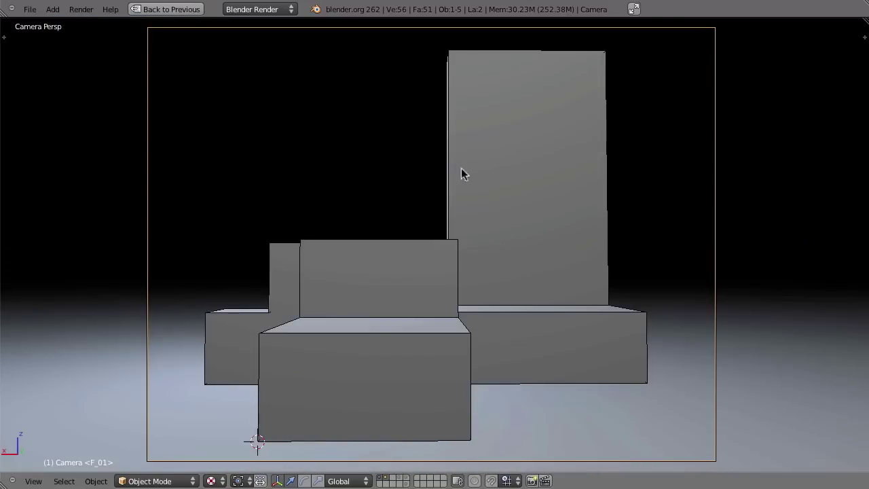
{"action": "key", "text": "ctrl+Up"}
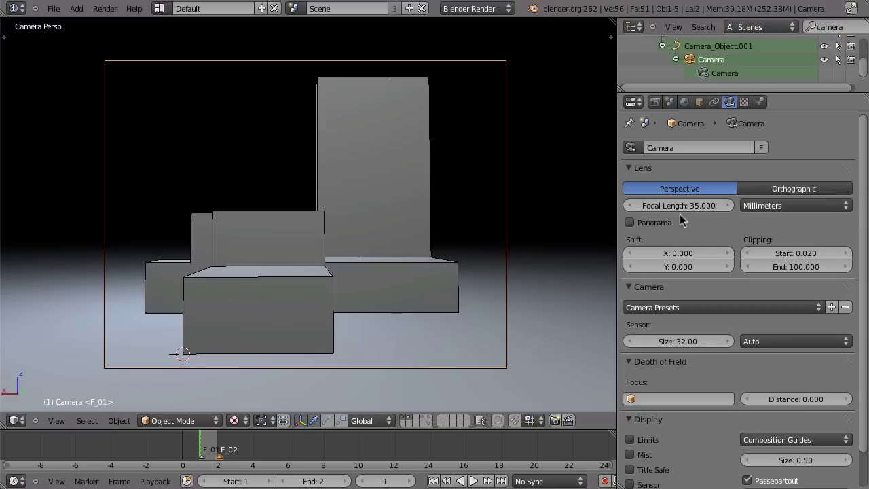
Step: Reduce the camera's focal length to 6.866 mm and try moving the camera toward the blocks along its local Z axis
{"action": "left_click_drag", "start_coordinate": [667, 205], "coordinate": [631, 213]}
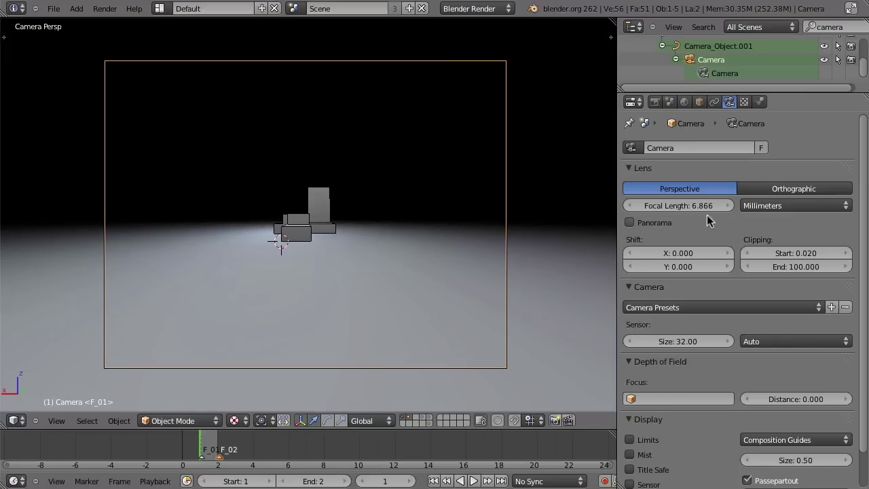
{"action": "key", "text": "g"}
{"action": "key", "text": "z"}
{"action": "key", "text": "z"}
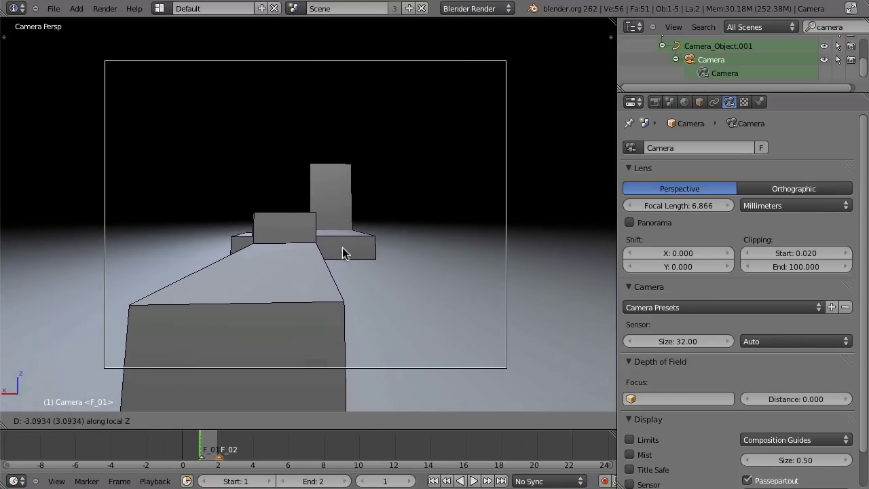
{"action": "right_click", "coordinate": [342, 249]}
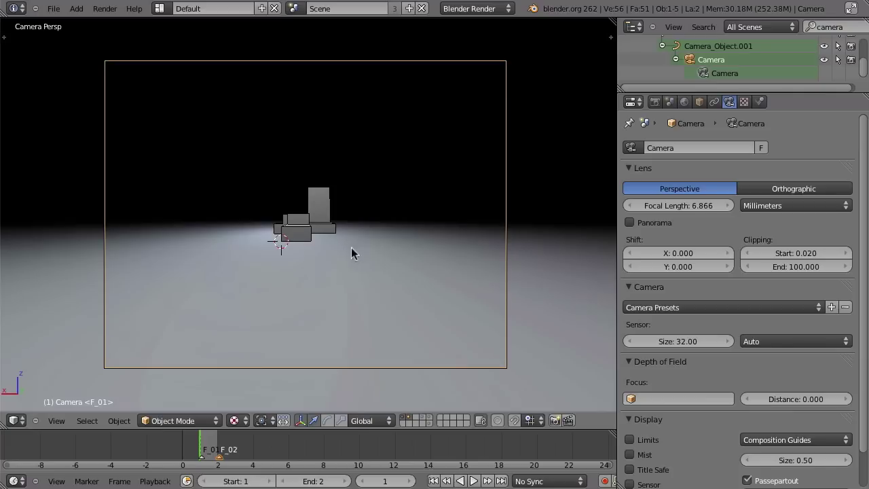
Step: Raise the camera's focal length to 154.896 mm and try moving the camera back from the blocks along its local Z axis
{"action": "left_click_drag", "start_coordinate": [661, 208], "coordinate": [744, 207]}
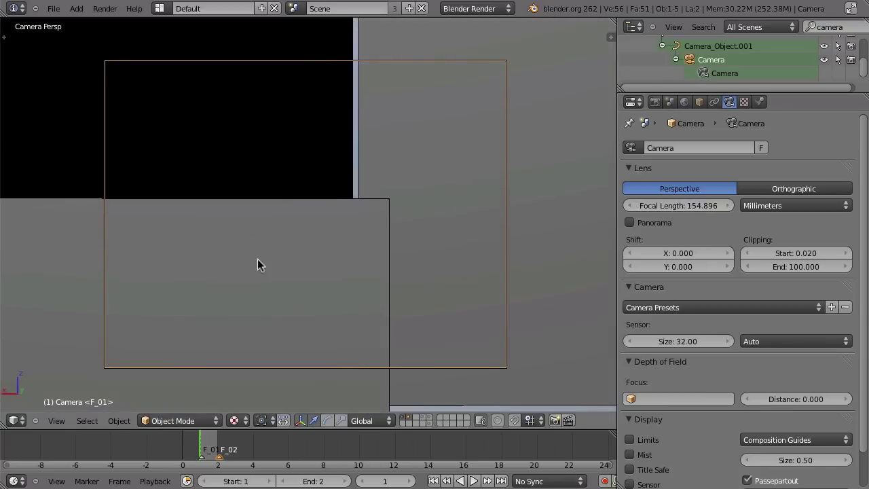
{"action": "key", "text": "g"}
{"action": "key", "text": "z"}
{"action": "key", "text": "z"}
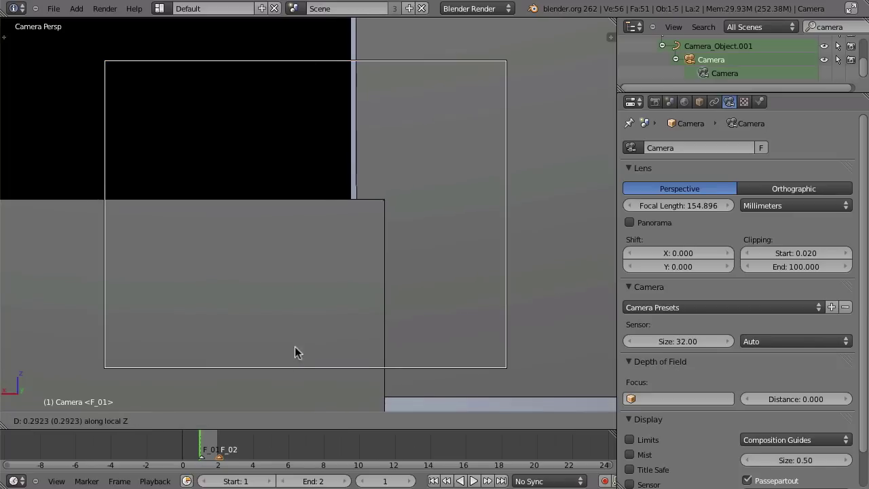
{"action": "left_click", "coordinate": [321, 307]}
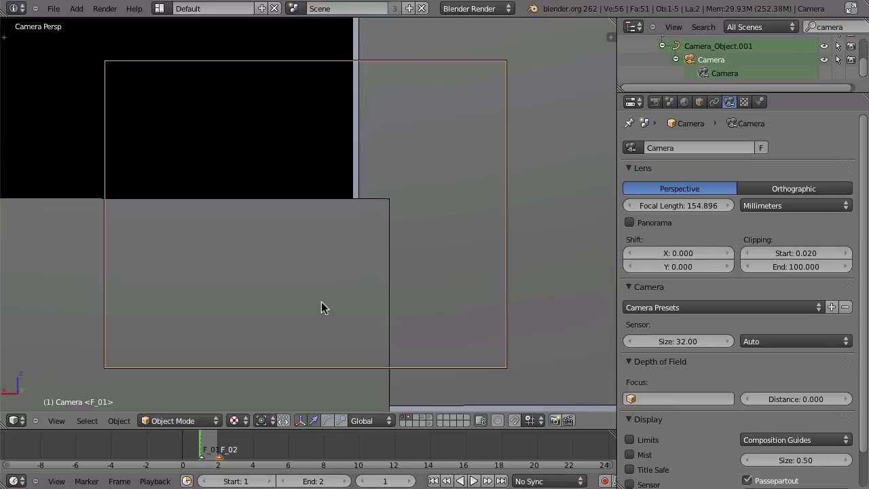
Step: Set the camera's focal length to 34.890 mm
{"action": "left_click_drag", "start_coordinate": [686, 208], "coordinate": [613, 218]}
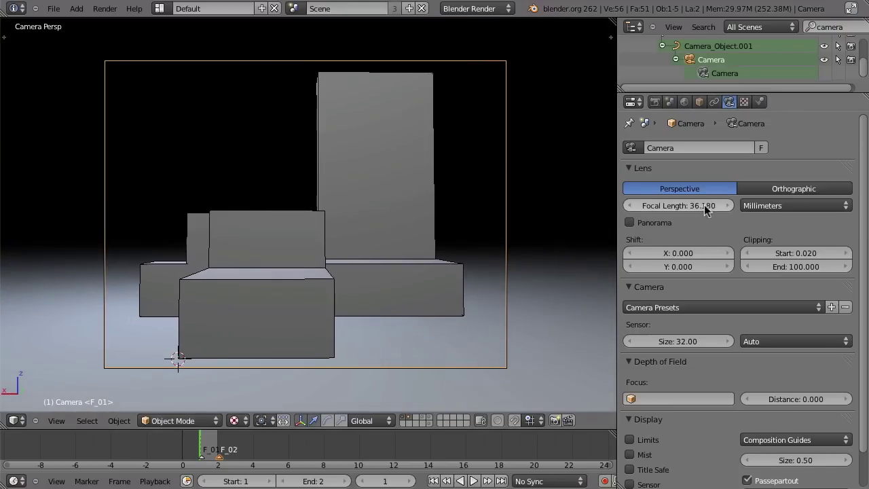
{"action": "left_click_drag", "start_coordinate": [704, 204], "coordinate": [662, 209]}
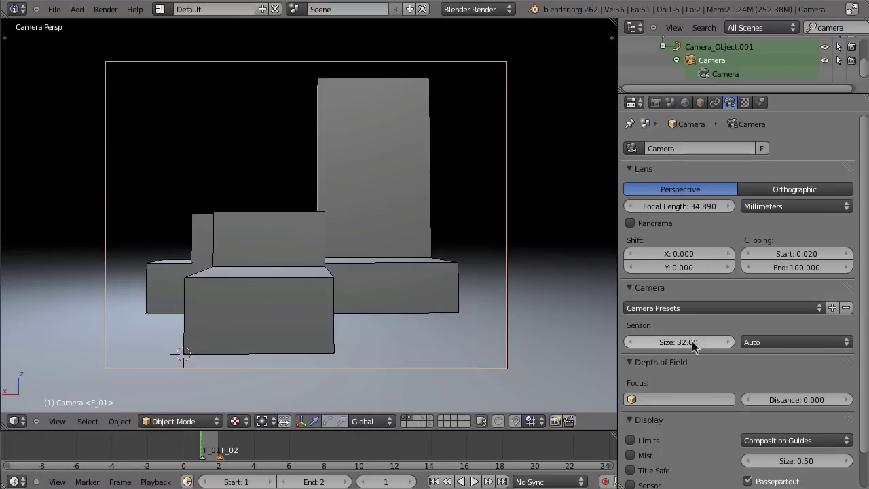
Step: Enlarge the camera's sensor size to 77.91 and try moving the camera closer along its local Z axis
{"action": "left_click_drag", "start_coordinate": [692, 341], "coordinate": [857, 350]}
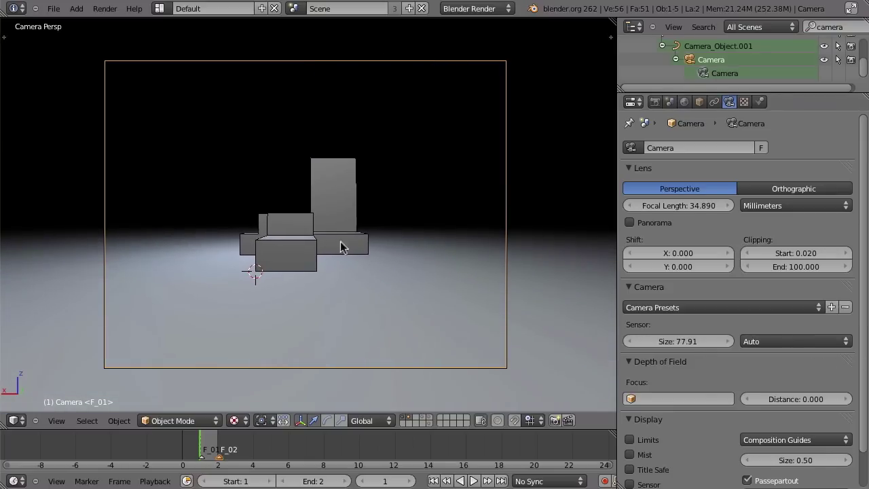
{"action": "key", "text": "g"}
{"action": "key", "text": "z"}
{"action": "key", "text": "z"}
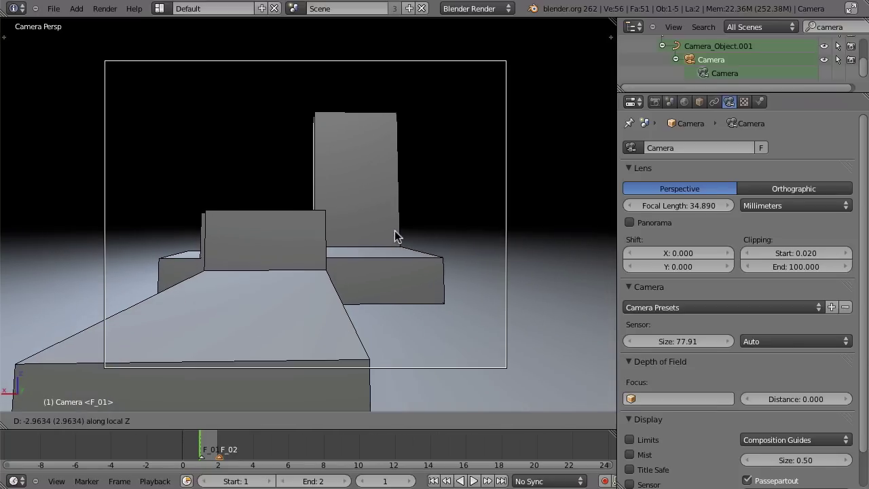
{"action": "key", "text": "Escape"}
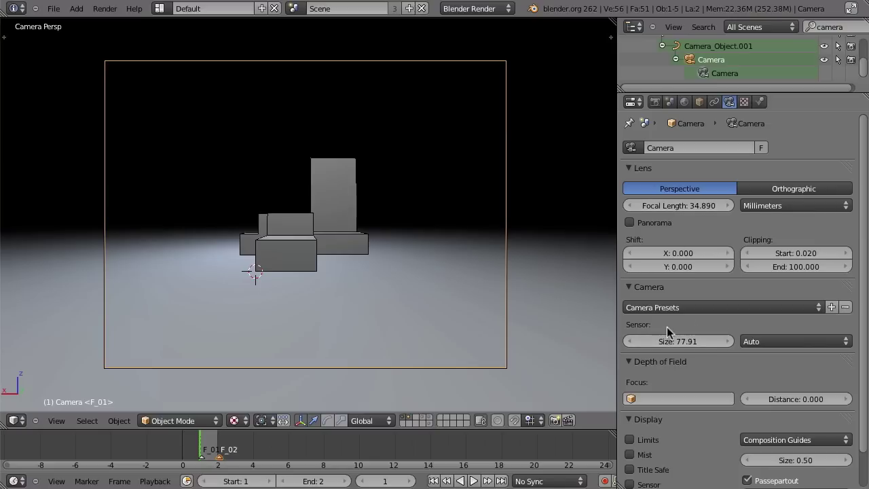
Step: Reset the camera's sensor size to 32 and apply the Canon 550D camera preset
{"action": "left_click", "coordinate": [679, 341]}
{"action": "type", "text": "32"}
{"action": "key", "text": "Return"}
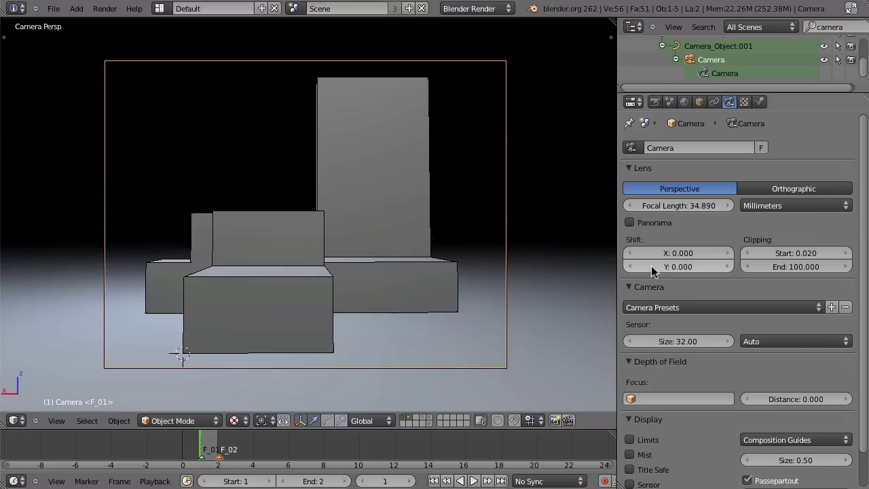
{"action": "left_click", "coordinate": [681, 205]}
{"action": "key", "text": "Return"}
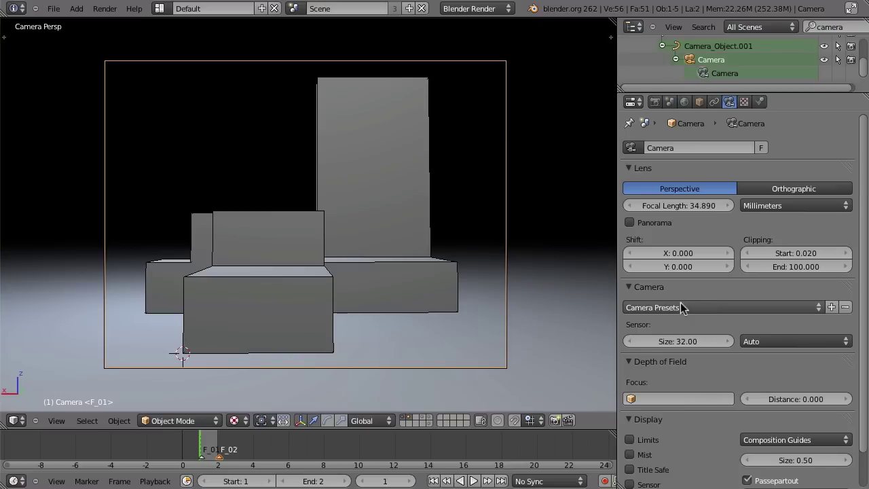
{"action": "left_click", "coordinate": [655, 307]}
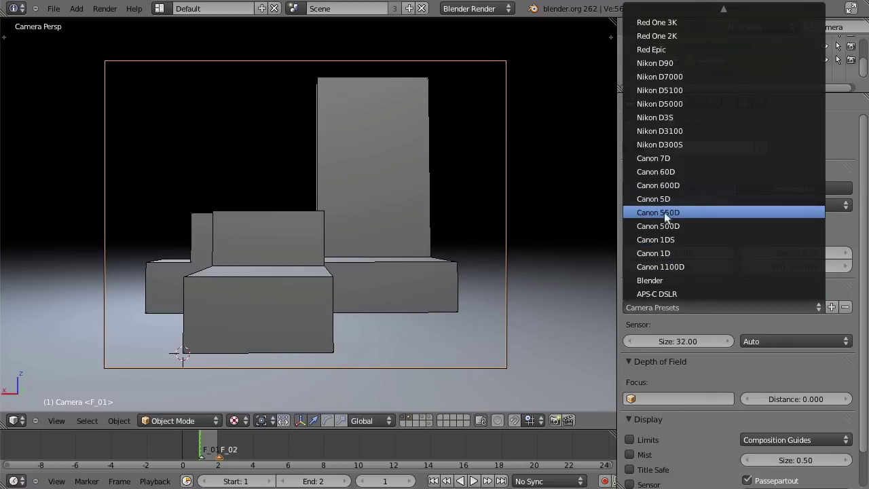
{"action": "left_click", "coordinate": [691, 212]}
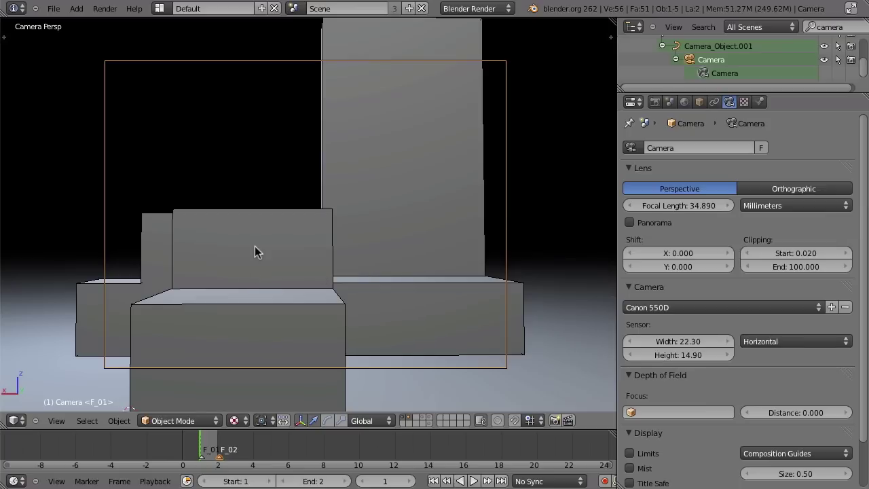
Step: Leave the camera view, hide the camera object's layer, and show the layers holding the DSLR model's body and lens
{"action": "middle_click_drag", "start_coordinate": [304, 283], "coordinate": [310, 316]}
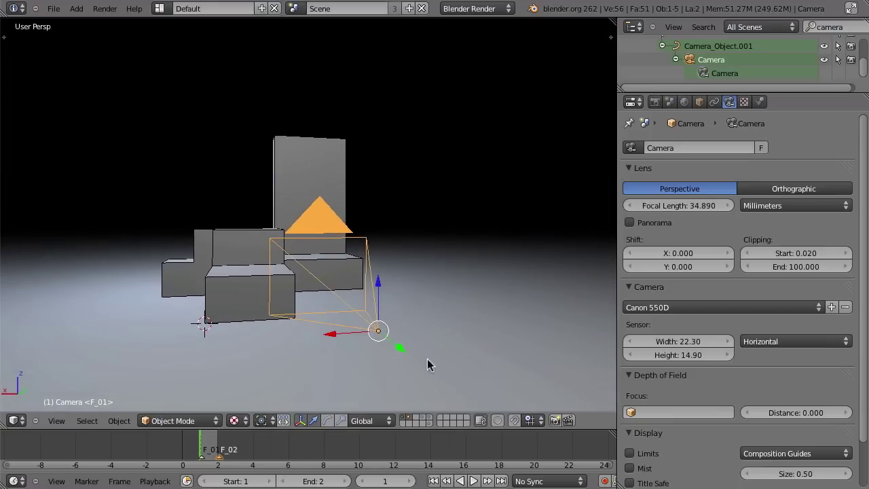
{"action": "left_click", "coordinate": [409, 417]}
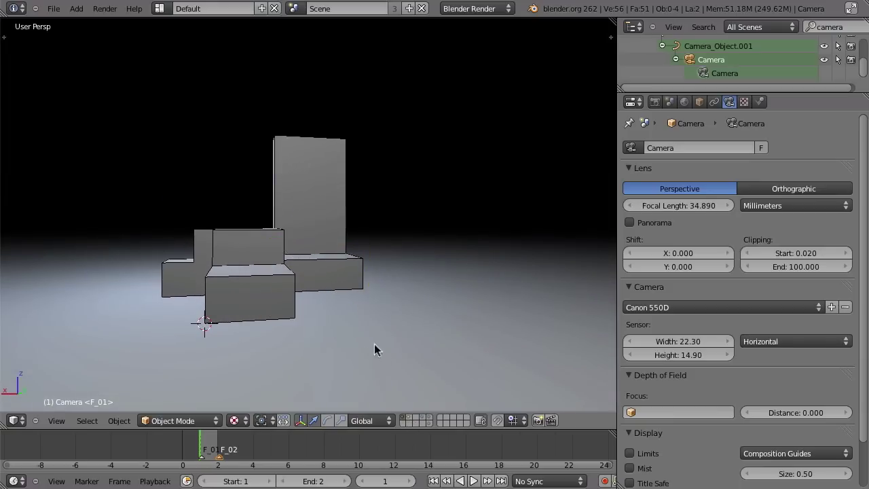
{"action": "middle_click_drag", "start_coordinate": [374, 343], "coordinate": [394, 326]}
{"action": "left_click", "coordinate": [429, 415], "text": "shift"}
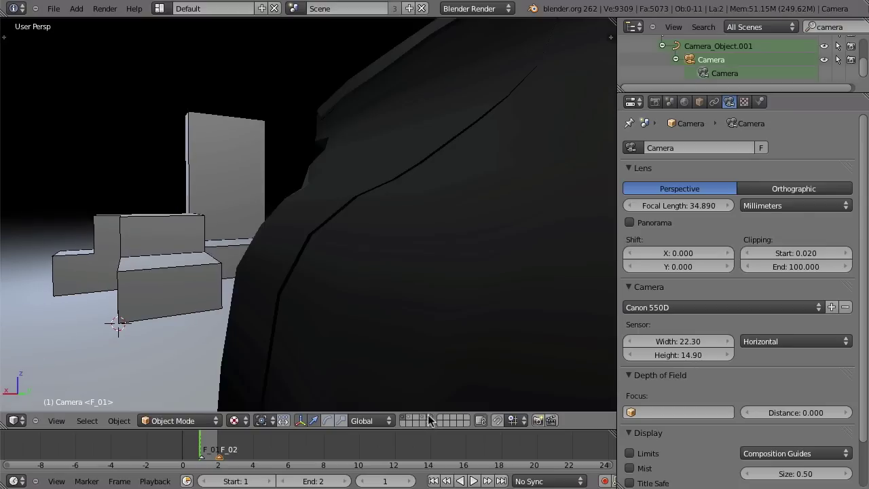
{"action": "left_click", "coordinate": [430, 422], "text": "shift"}
{"action": "middle_click_drag", "start_coordinate": [409, 401], "coordinate": [394, 306]}
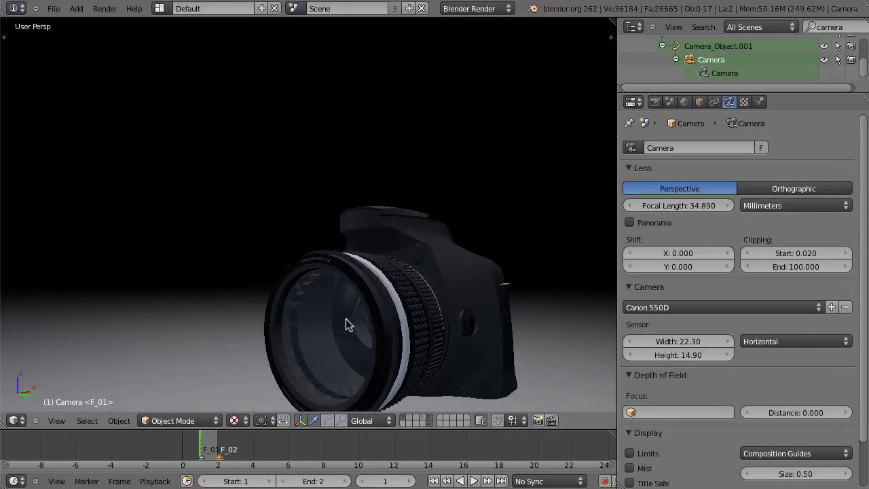
Step: Examine the DSLR model's lens, body and rear screen from several sides in relation to the blocks
{"action": "middle_click_drag", "start_coordinate": [398, 332], "coordinate": [359, 300]}
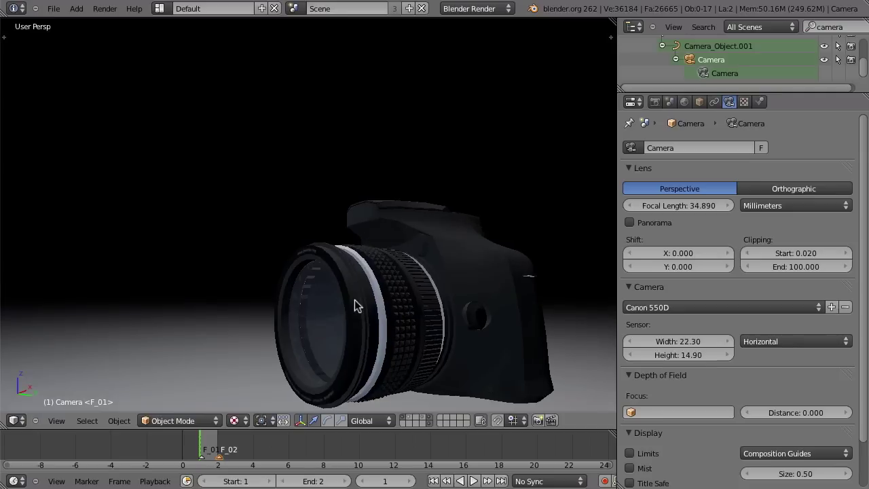
{"action": "middle_click_drag", "start_coordinate": [539, 285], "coordinate": [396, 312]}
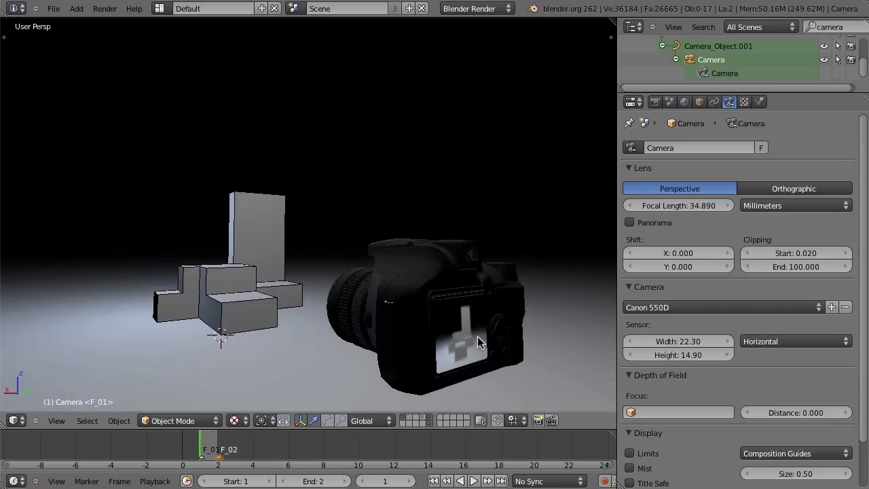
{"action": "middle_click_drag", "start_coordinate": [296, 246], "coordinate": [182, 182]}
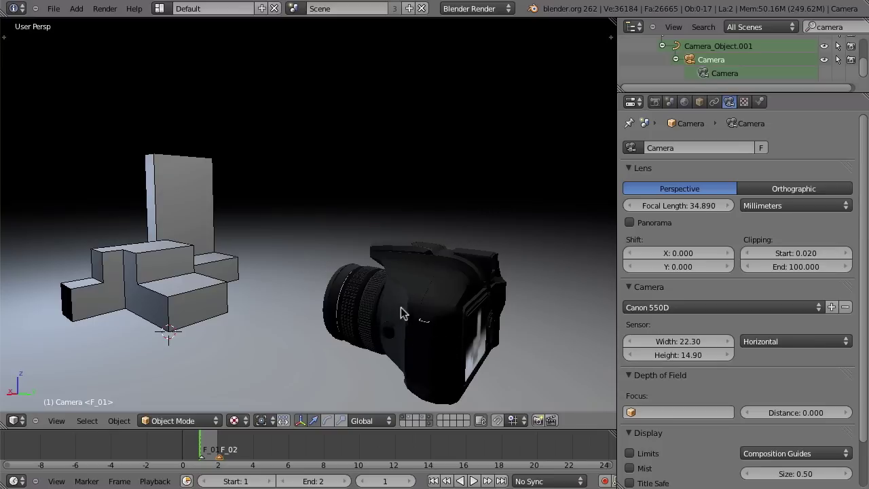
{"action": "middle_click_drag", "start_coordinate": [336, 262], "coordinate": [380, 292]}
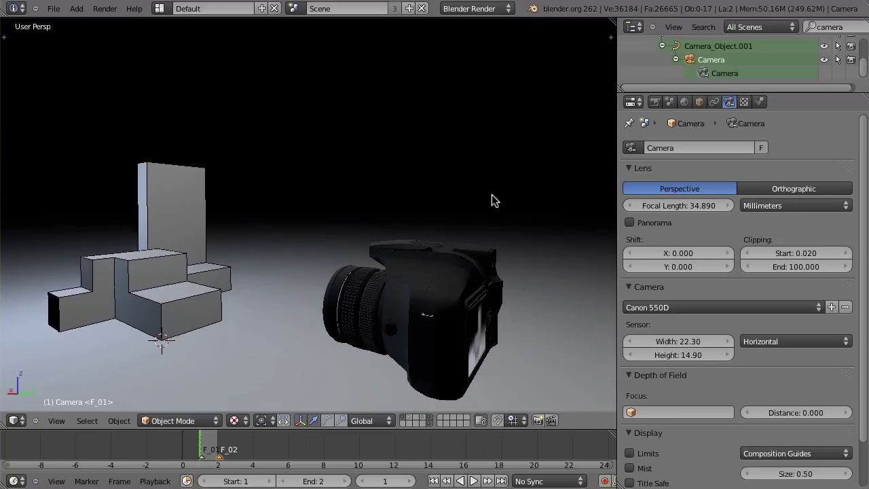
{"action": "middle_click_drag", "start_coordinate": [283, 242], "coordinate": [324, 243]}
{"action": "middle_click_drag", "start_coordinate": [251, 241], "coordinate": [392, 298]}
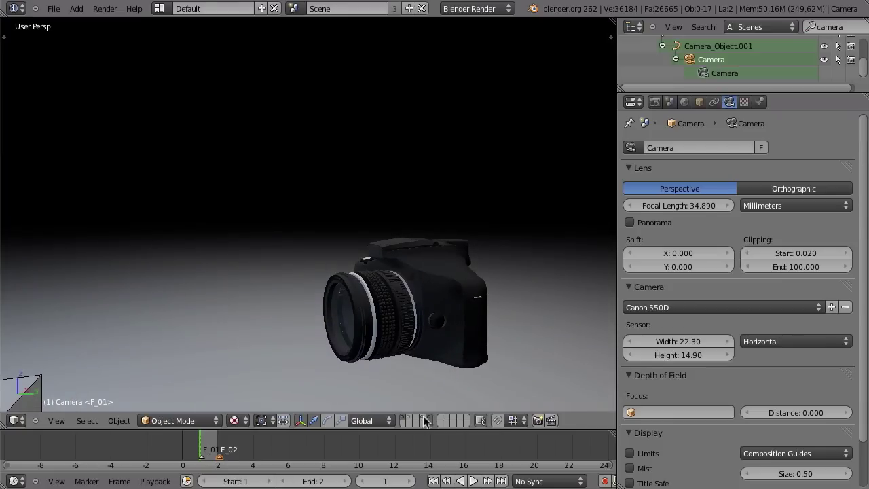
Step: Show the layer with the blue light rays running between the block scene and the DSLR's lens
{"action": "middle_click_drag", "start_coordinate": [421, 415], "coordinate": [102, 292]}
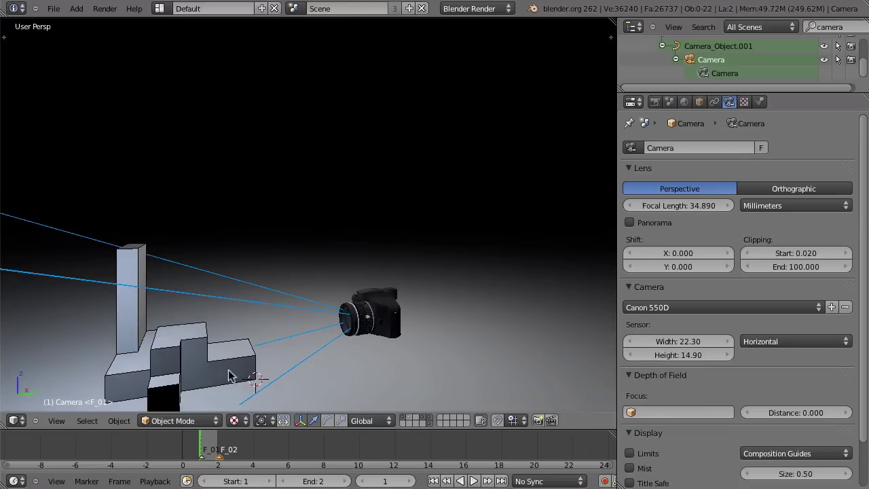
{"action": "scroll", "coordinate": [253, 377], "scroll_direction": "up", "scroll_amount": 3}
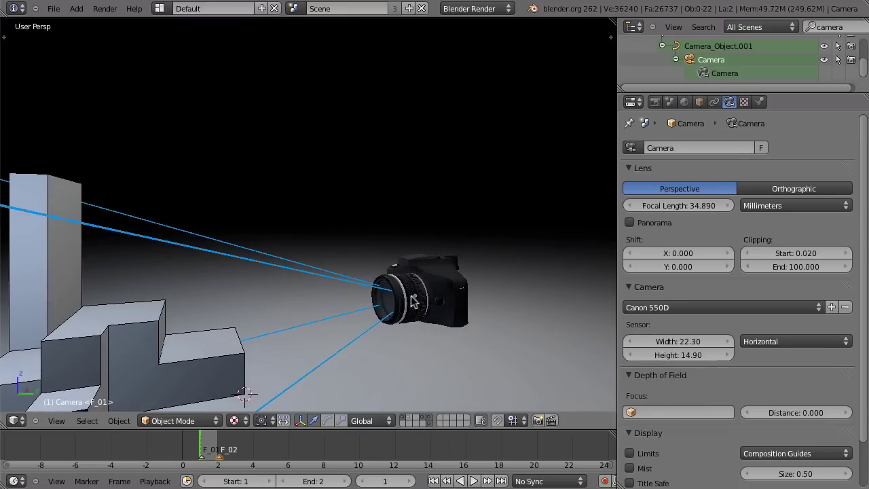
{"action": "scroll", "coordinate": [413, 301], "scroll_direction": "up", "scroll_amount": 3}
{"action": "middle_click_drag", "start_coordinate": [341, 357], "coordinate": [355, 308]}
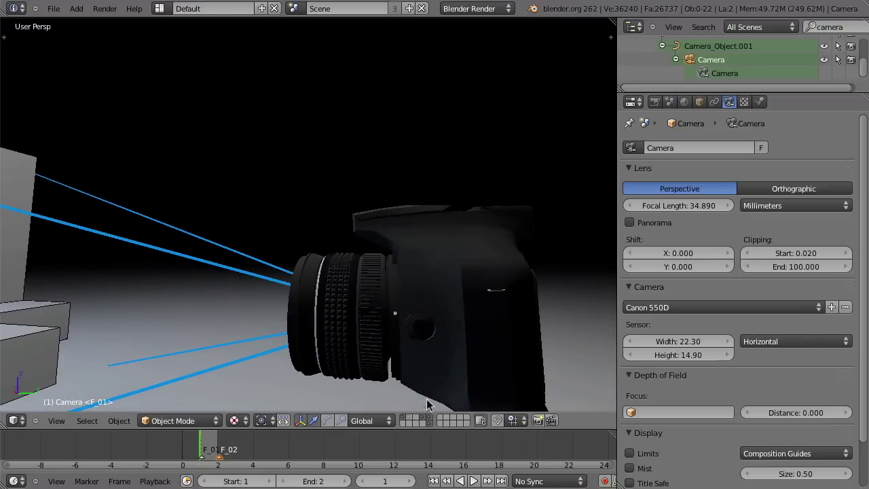
Step: Hide the lens layer and inspect where the light rays cross at the focal point in front of the sensor
{"action": "left_click", "coordinate": [429, 421]}
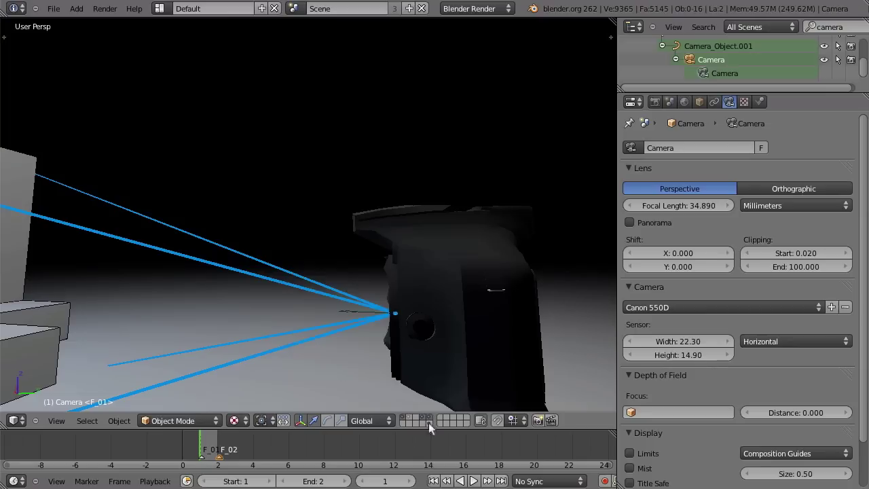
{"action": "middle_click_drag", "start_coordinate": [386, 356], "coordinate": [343, 314]}
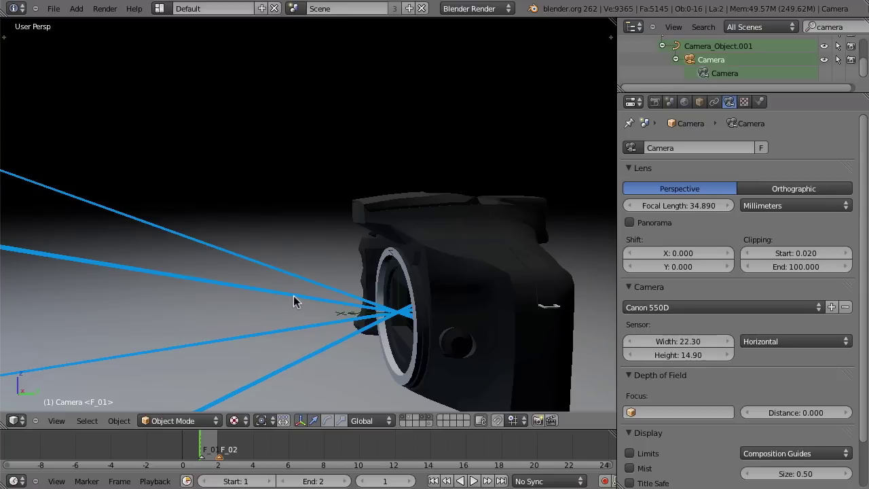
{"action": "mouse_move", "coordinate": [396, 325]}
{"action": "middle_mouse_down"}
{"action": "mouse_move", "coordinate": [433, 322]}
{"action": "mouse_move", "coordinate": [387, 322]}
{"action": "middle_mouse_up"}
{"action": "scroll", "coordinate": [387, 322], "scroll_direction": "up", "scroll_amount": 6}
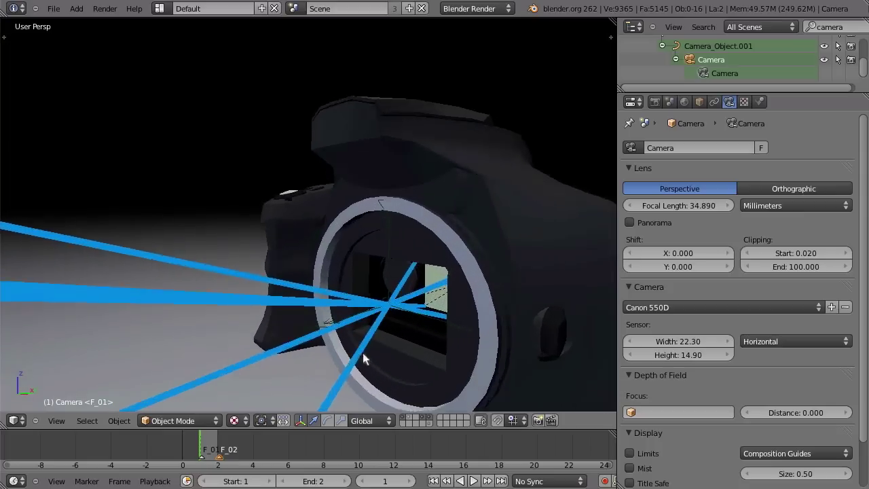
{"action": "middle_click_drag", "start_coordinate": [410, 293], "coordinate": [383, 296]}
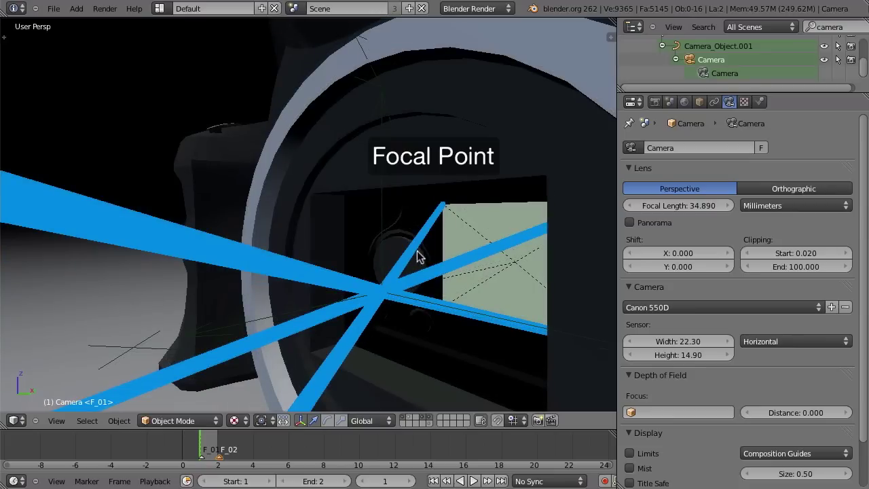
{"action": "middle_click_drag", "start_coordinate": [438, 220], "coordinate": [418, 253]}
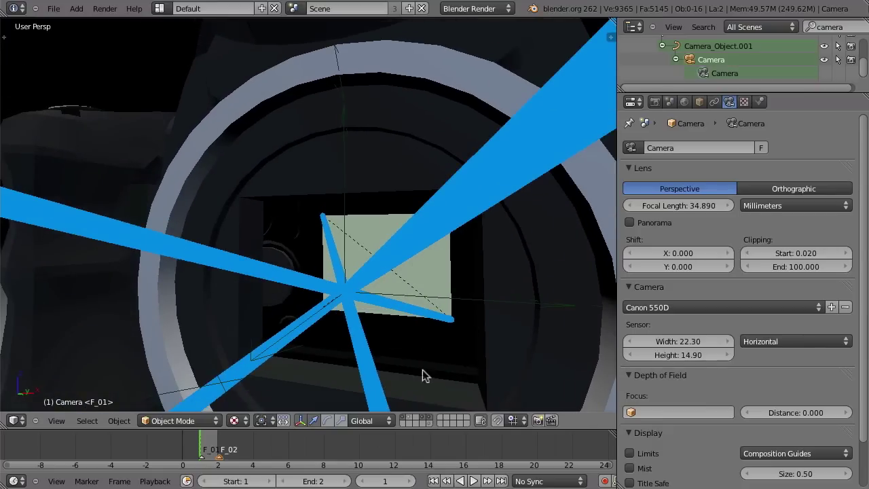
Step: Inspect the image projected onto the sensor with the DSLR body's layer temporarily hidden
{"action": "left_click", "coordinate": [430, 418]}
{"action": "middle_click_drag", "start_coordinate": [427, 397], "coordinate": [497, 238]}
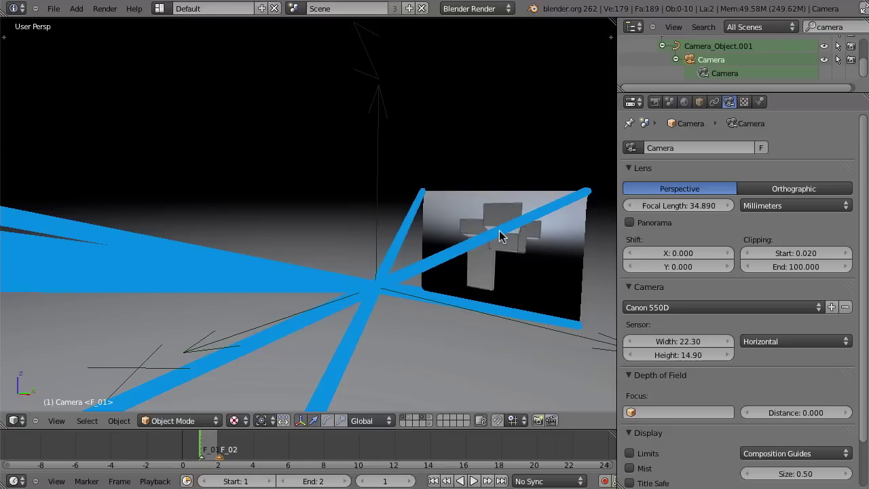
{"action": "middle_click_drag", "start_coordinate": [493, 91], "coordinate": [497, 340]}
{"action": "left_click", "coordinate": [429, 417], "text": "shift"}
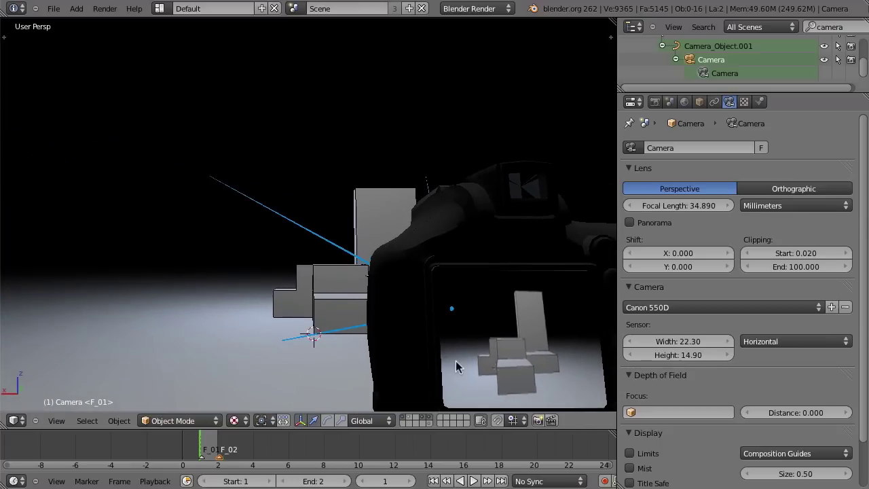
Step: Examine the light rays passing through the DSLR's lens mount onto the sensor, selecting the sensor plane and viewing it from several angles
{"action": "middle_click_drag", "start_coordinate": [456, 366], "coordinate": [446, 316]}
{"action": "scroll", "coordinate": [445, 319], "scroll_direction": "up", "scroll_amount": 4}
{"action": "middle_click_drag", "start_coordinate": [397, 380], "coordinate": [402, 366]}
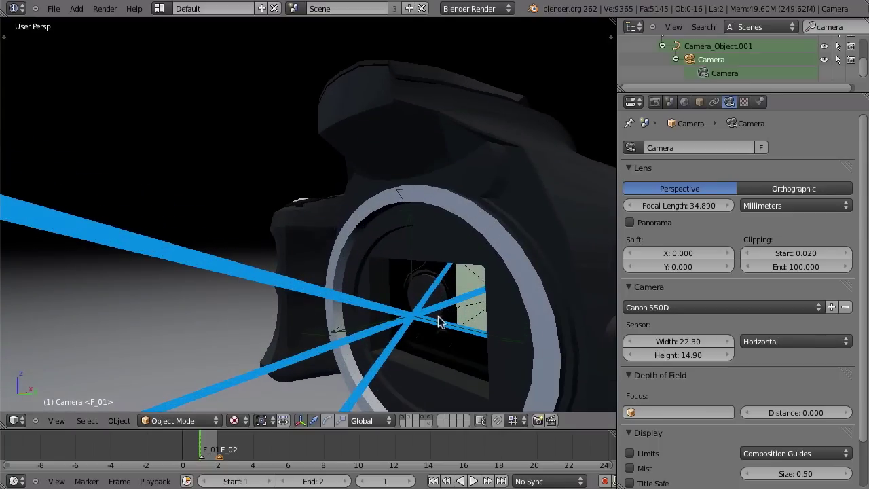
{"action": "mouse_move", "coordinate": [451, 318]}
{"action": "middle_mouse_down"}
{"action": "mouse_move", "coordinate": [479, 310]}
{"action": "mouse_move", "coordinate": [454, 321]}
{"action": "middle_mouse_up"}
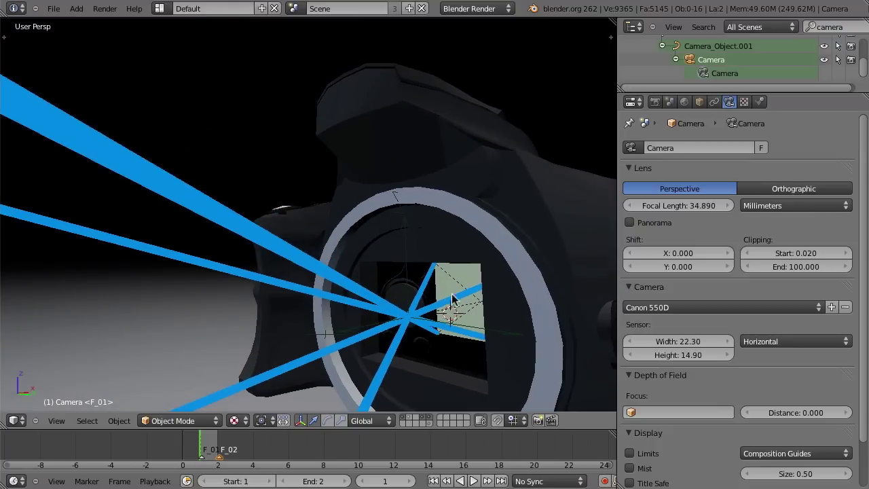
{"action": "middle_click_drag", "start_coordinate": [451, 281], "coordinate": [454, 317]}
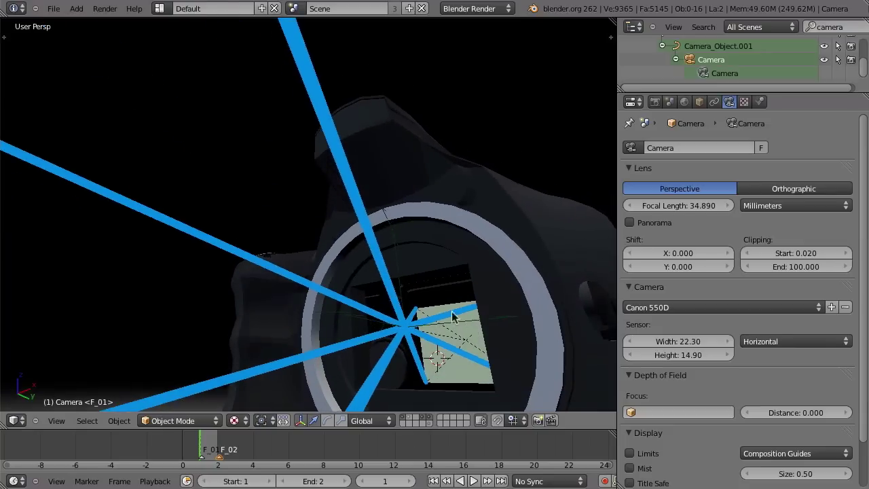
{"action": "right_click", "coordinate": [429, 376]}
{"action": "middle_click_drag", "start_coordinate": [429, 377], "coordinate": [438, 312]}
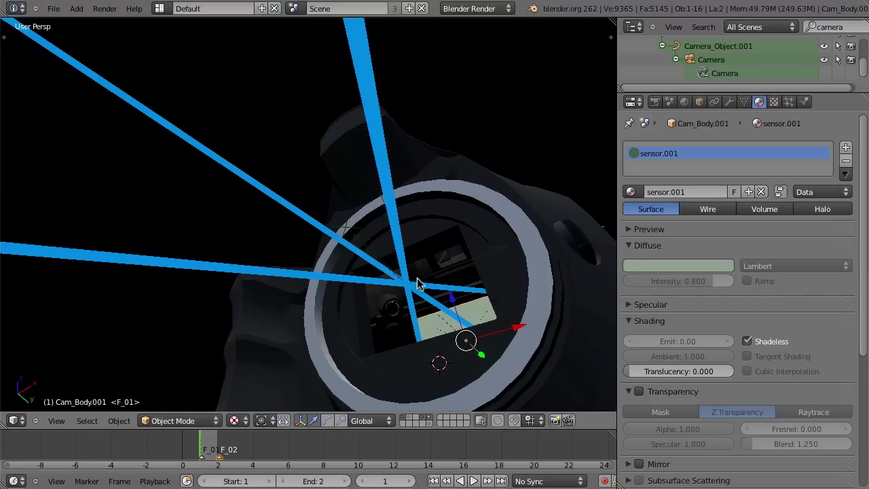
{"action": "middle_click_drag", "start_coordinate": [404, 304], "coordinate": [411, 398]}
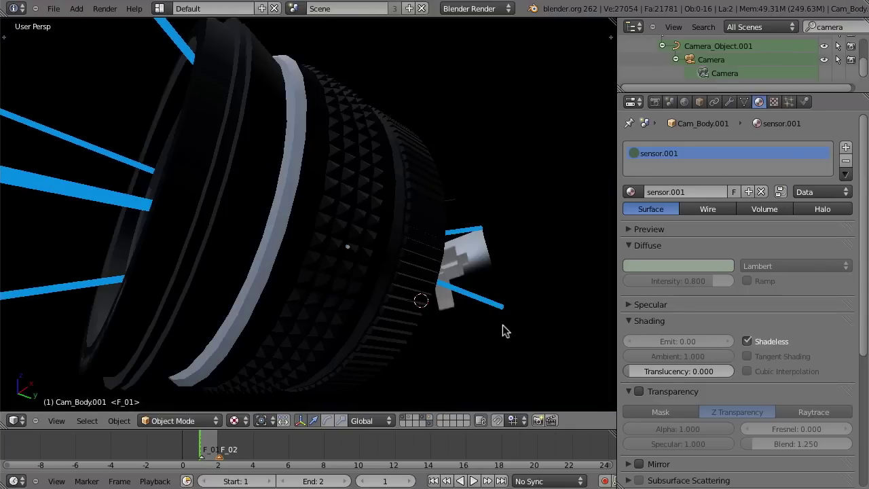
Step: Scale the glass element at the rear of the lens down to a tiny size and deselect it
{"action": "middle_click_drag", "start_coordinate": [500, 330], "coordinate": [346, 314]}
{"action": "scroll", "coordinate": [346, 314], "scroll_direction": "up", "scroll_amount": 4}
{"action": "right_click", "coordinate": [316, 345]}
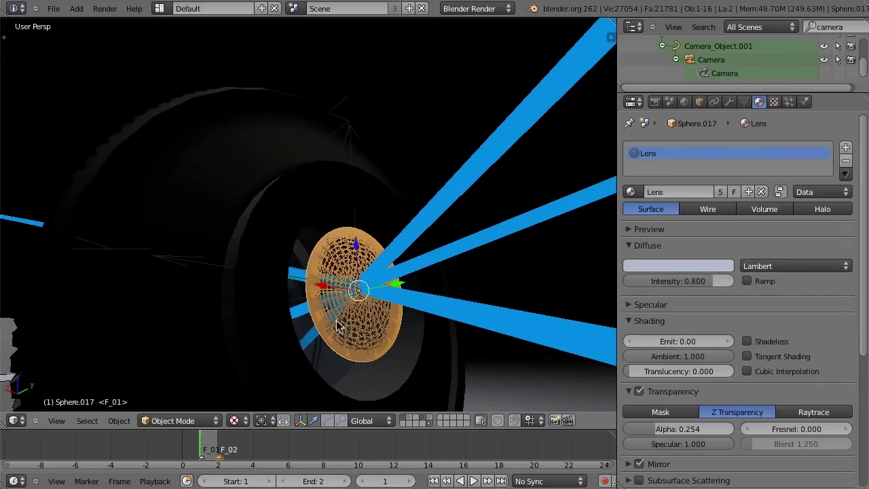
{"action": "key", "text": "s"}
{"action": "left_click", "coordinate": [365, 357]}
{"action": "key", "text": "a"}
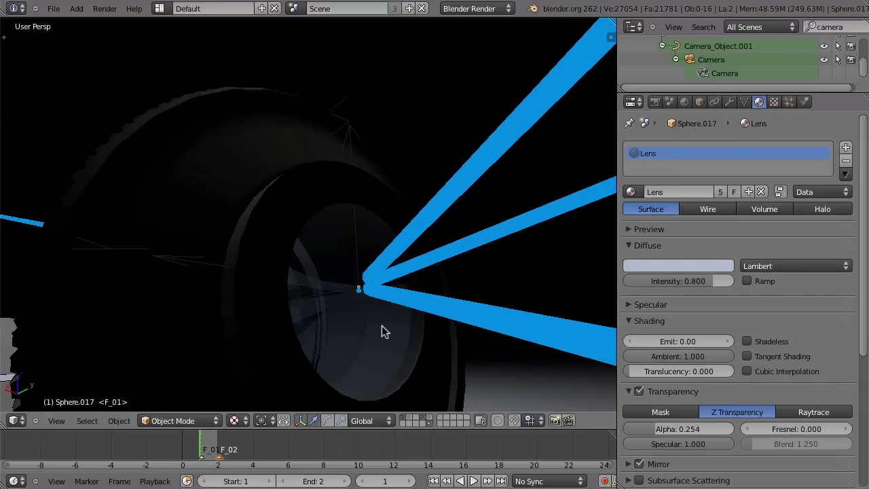
Step: Pull the inner lens barrel out of the textured lens ring toward the blocks along the Y axis
{"action": "middle_click_drag", "start_coordinate": [368, 319], "coordinate": [332, 351]}
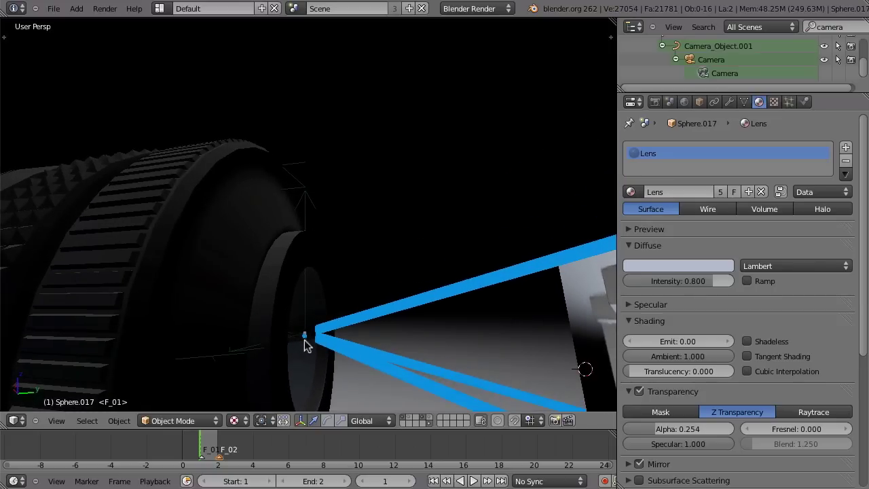
{"action": "middle_click_drag", "start_coordinate": [332, 356], "coordinate": [307, 347]}
{"action": "middle_click_drag", "start_coordinate": [438, 336], "coordinate": [275, 284]}
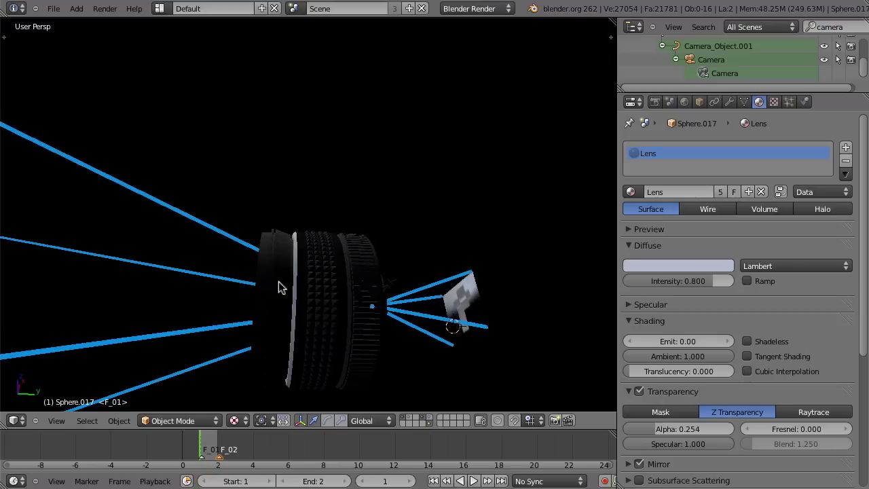
{"action": "right_click", "coordinate": [279, 282]}
{"action": "left_click_drag", "start_coordinate": [338, 309], "coordinate": [262, 317]}
{"action": "middle_click_drag", "start_coordinate": [346, 310], "coordinate": [203, 312]}
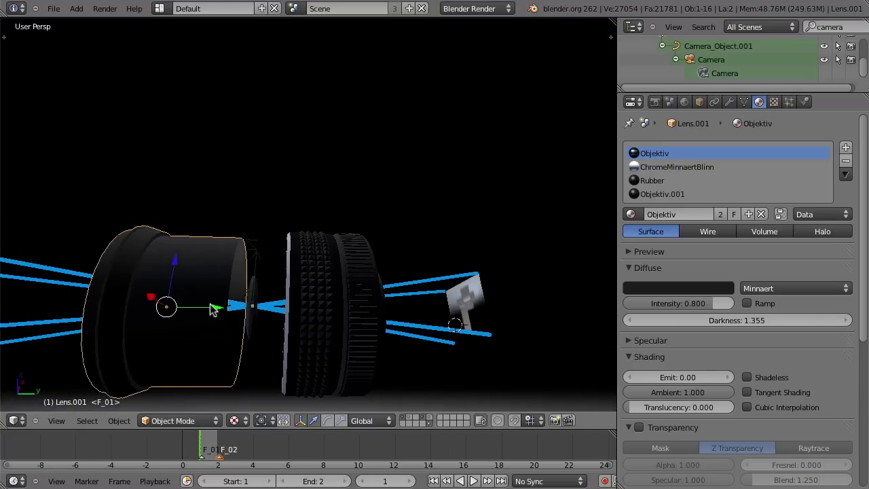
Step: Slide the inner lens barrel further away from the sensor along Y and view the crossing rays from the side
{"action": "key", "text": "g"}
{"action": "key", "text": "y"}
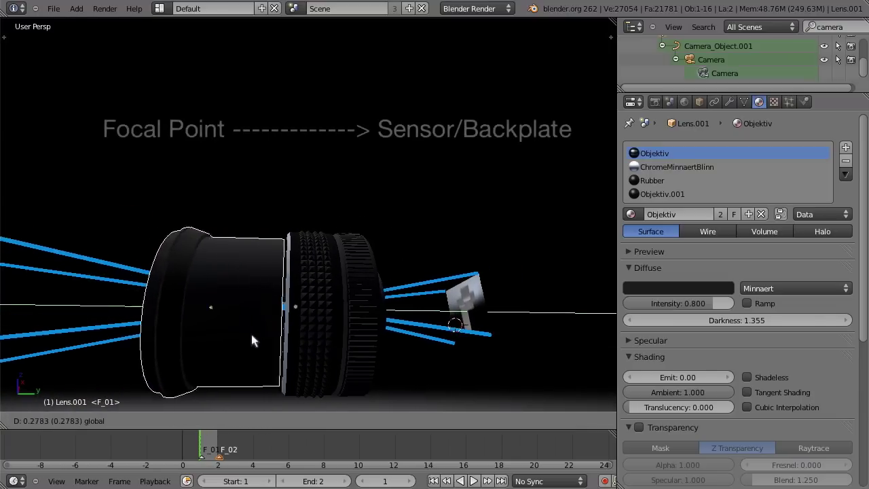
{"action": "left_click", "coordinate": [183, 336]}
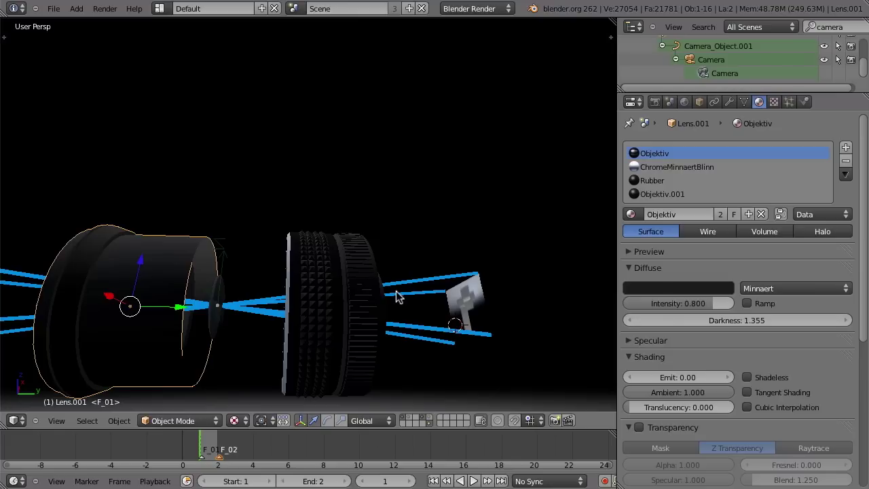
{"action": "middle_click_drag", "start_coordinate": [159, 229], "coordinate": [315, 325]}
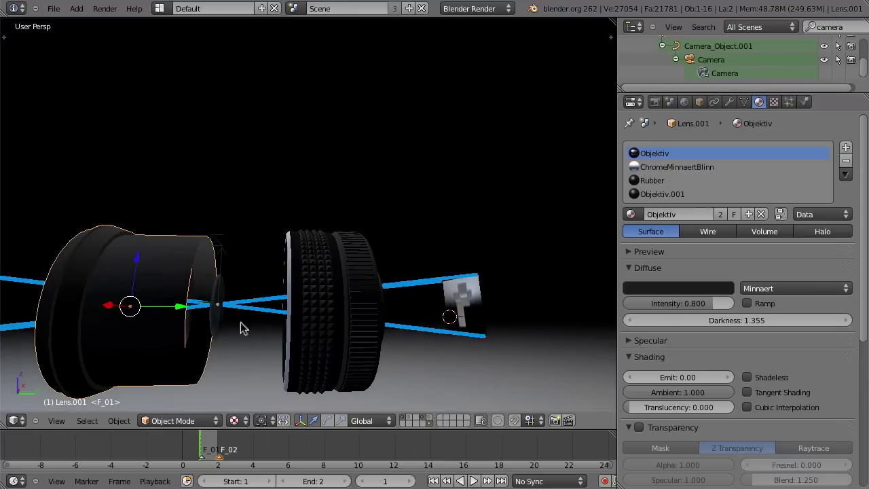
{"action": "middle_click_drag", "start_coordinate": [115, 241], "coordinate": [253, 285]}
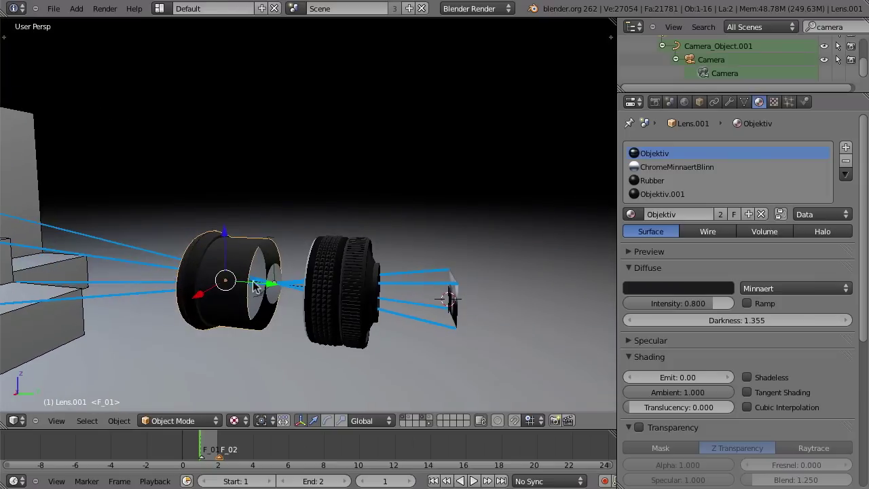
Step: Swap the DSLR and ray layers for the camera object's layer, and set the camera's focal length to 92.179 mm in camera view
{"action": "left_click", "coordinate": [425, 417]}
{"action": "left_click", "coordinate": [427, 421]}
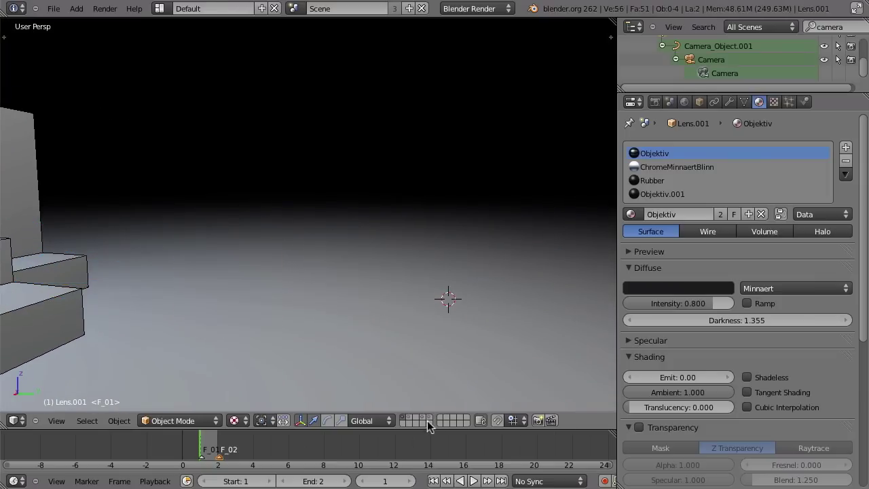
{"action": "left_click", "coordinate": [410, 419]}
{"action": "right_click", "coordinate": [230, 281]}
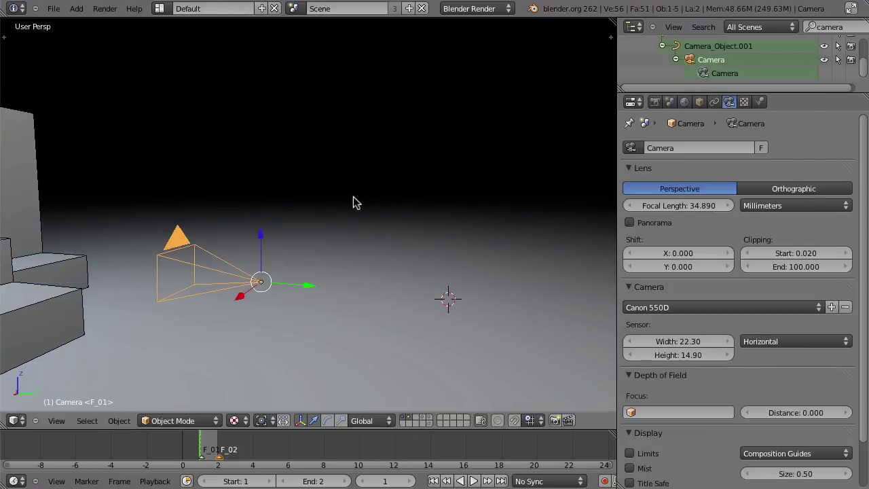
{"action": "key", "text": "KP_0"}
{"action": "left_click_drag", "start_coordinate": [664, 207], "coordinate": [721, 208]}
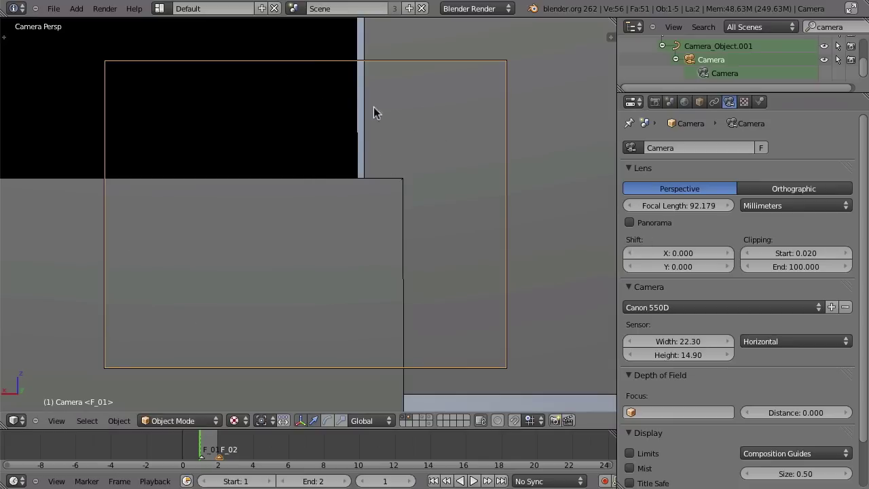
Step: Leave the camera view and raise the camera's focal length to 124.252 mm, viewing its frustum from the side
{"action": "middle_click_drag", "start_coordinate": [292, 252], "coordinate": [197, 246]}
{"action": "scroll", "coordinate": [287, 287], "scroll_direction": "down", "scroll_amount": 2}
{"action": "scroll", "coordinate": [288, 284], "scroll_direction": "up", "scroll_amount": 4}
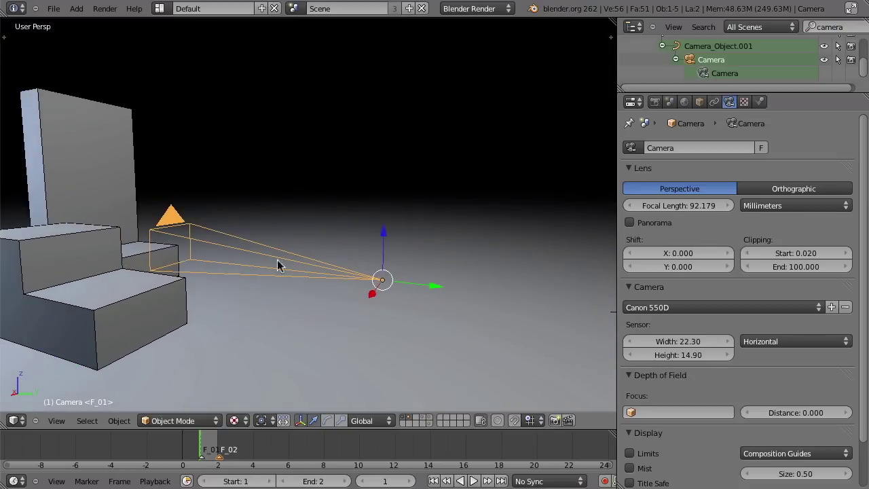
{"action": "left_click_drag", "start_coordinate": [663, 204], "coordinate": [706, 207]}
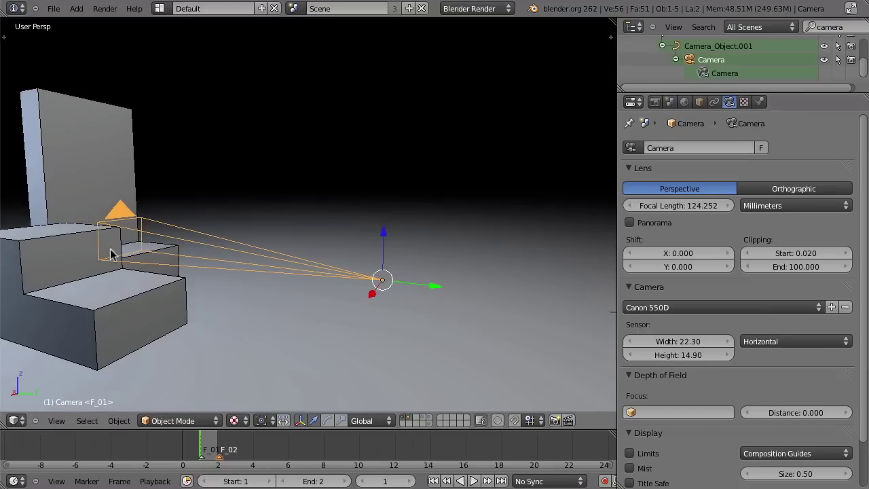
{"action": "middle_click_drag", "start_coordinate": [119, 249], "coordinate": [178, 249]}
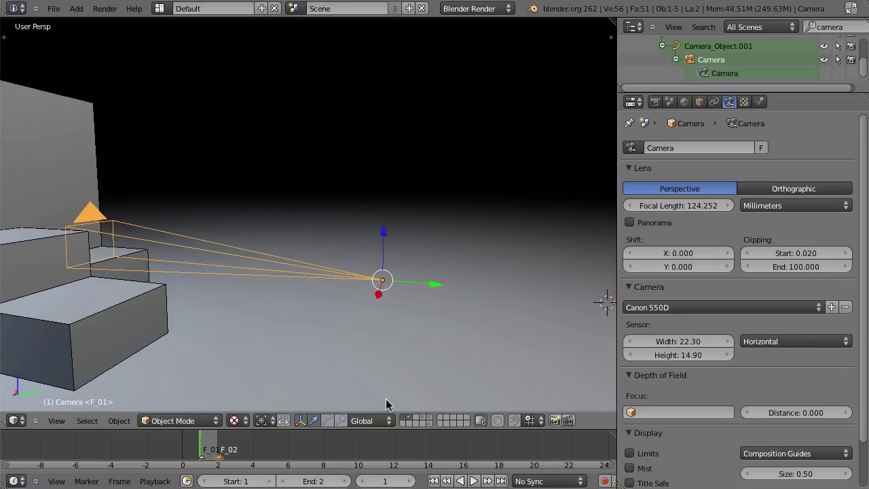
Step: Hide the camera object's layer and show the layers with the light rays, DSLR body and lens
{"action": "left_click", "coordinate": [414, 421]}
{"action": "left_click", "coordinate": [421, 421]}
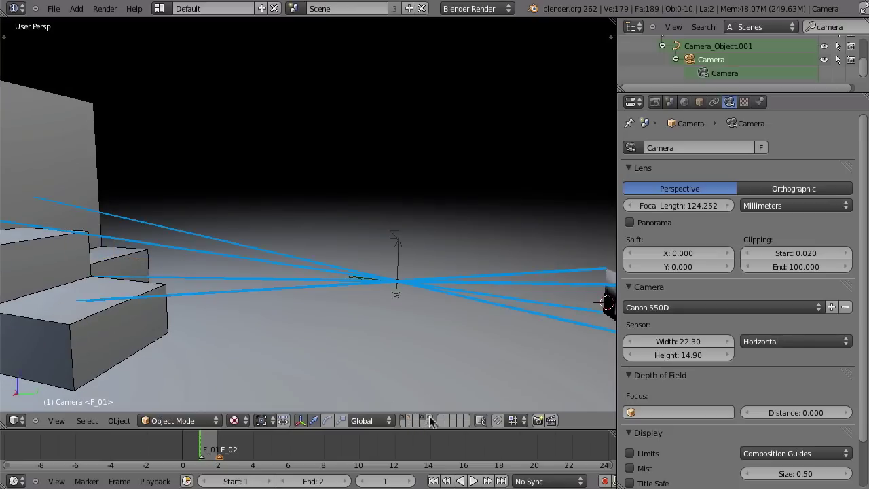
{"action": "left_click", "coordinate": [430, 417], "text": "shift"}
{"action": "left_click", "coordinate": [424, 422], "text": "shift"}
{"action": "middle_click_drag", "start_coordinate": [423, 393], "coordinate": [351, 327]}
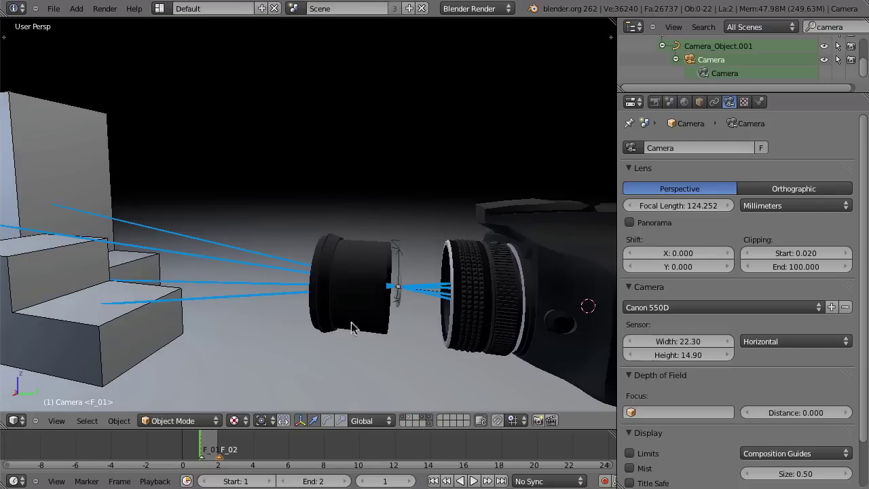
Step: Slide the inner lens barrel out close to the blocks and back along Y to the lens mount, against the DSLR's body
{"action": "right_click", "coordinate": [351, 328]}
{"action": "middle_click_drag", "start_coordinate": [354, 294], "coordinate": [138, 236]}
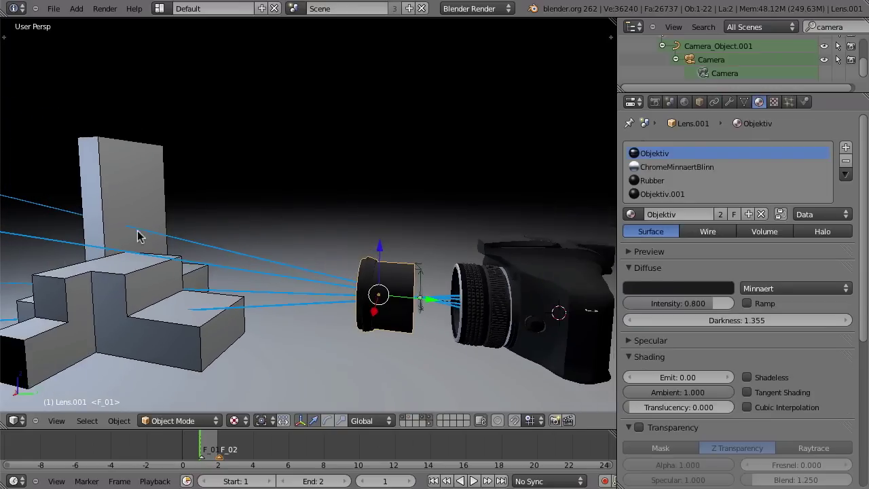
{"action": "left_click_drag", "start_coordinate": [426, 305], "coordinate": [263, 287]}
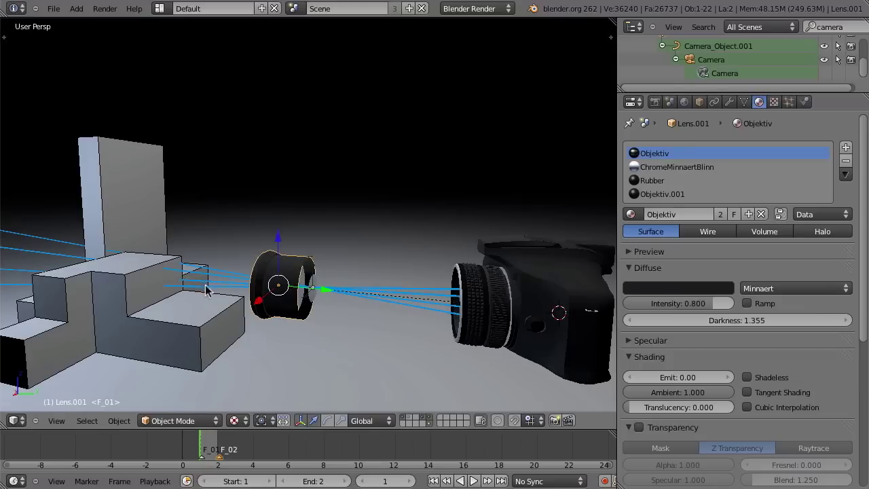
{"action": "left_click_drag", "start_coordinate": [316, 296], "coordinate": [535, 309]}
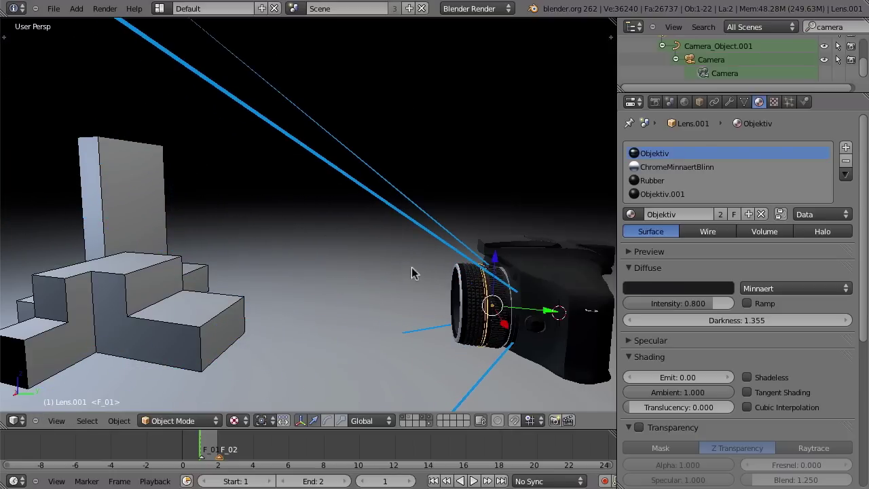
Step: Show the camera object's layer in place of the DSLR, set the camera's focal length to 2.022 mm, and look through the camera
{"action": "key", "text": "2"}
{"action": "right_click", "coordinate": [519, 309]}
{"action": "left_click_drag", "start_coordinate": [691, 206], "coordinate": [619, 216]}
{"action": "middle_click_drag", "start_coordinate": [526, 292], "coordinate": [540, 305]}
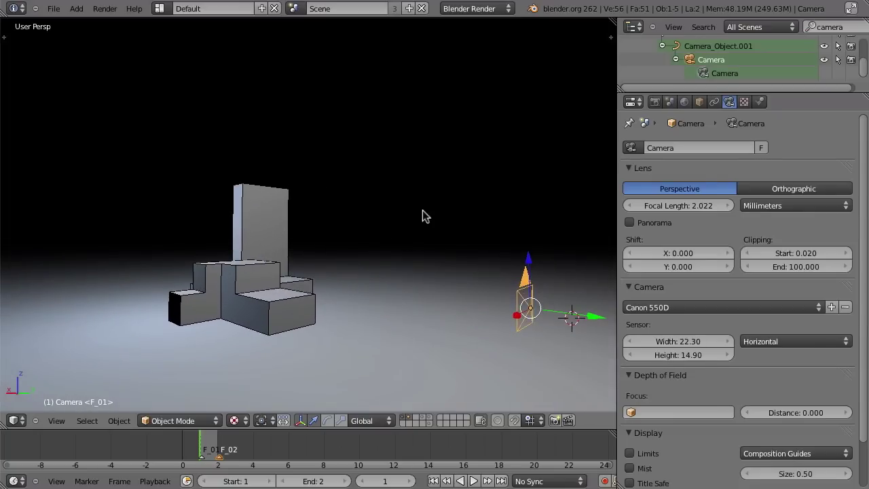
{"action": "key", "text": "KP_0"}
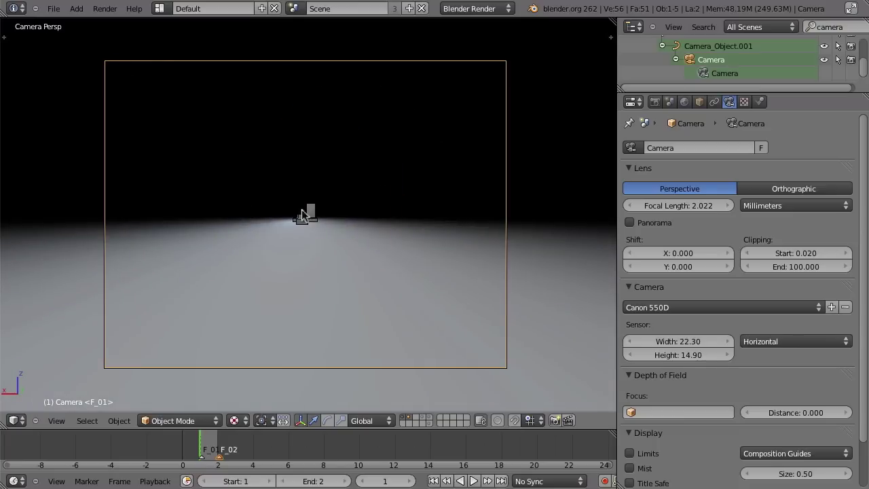
Step: Show the light ray, DSLR body and lens layers again, and leave the camera view to inspect the wide ray angle
{"action": "left_click", "coordinate": [404, 418]}
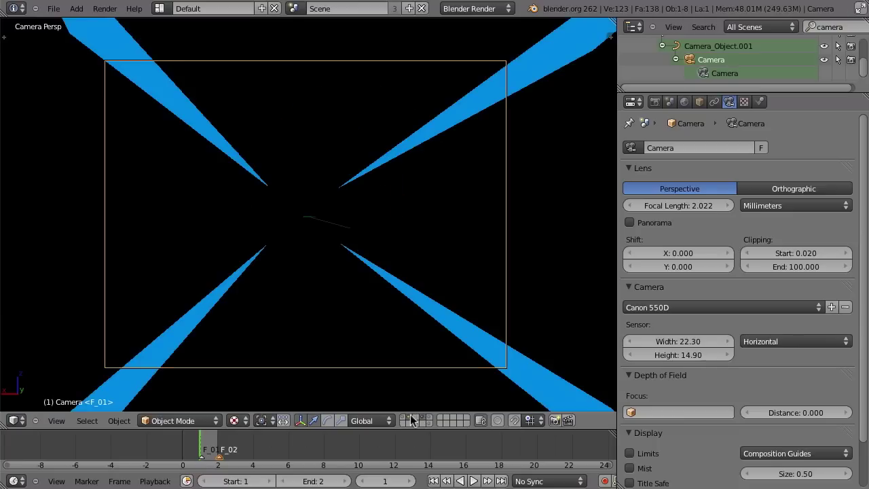
{"action": "left_click", "coordinate": [422, 416], "text": "shift"}
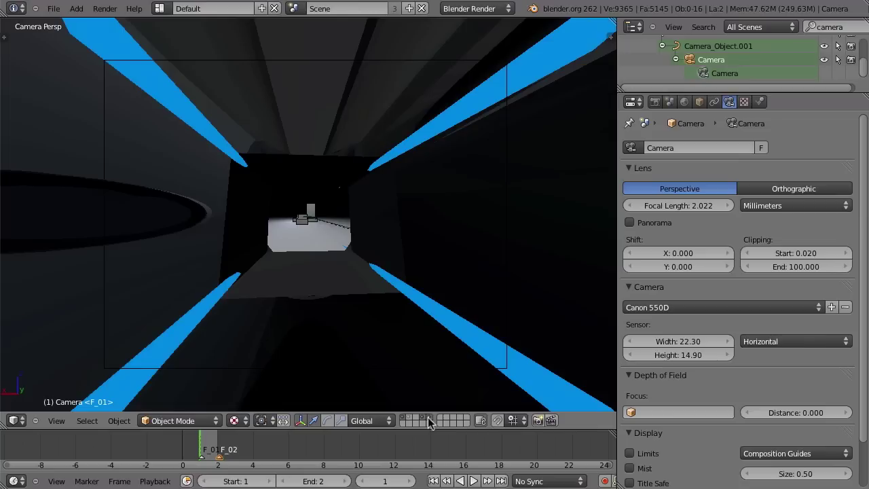
{"action": "middle_click_drag", "start_coordinate": [415, 409], "coordinate": [392, 275]}
{"action": "scroll", "coordinate": [392, 274], "scroll_direction": "up", "scroll_amount": 6}
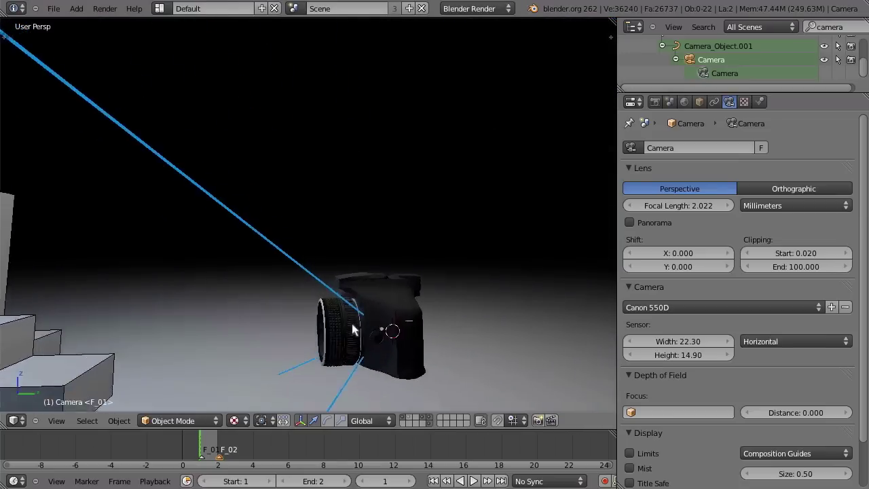
{"action": "scroll", "coordinate": [348, 326], "scroll_direction": "down", "scroll_amount": 8}
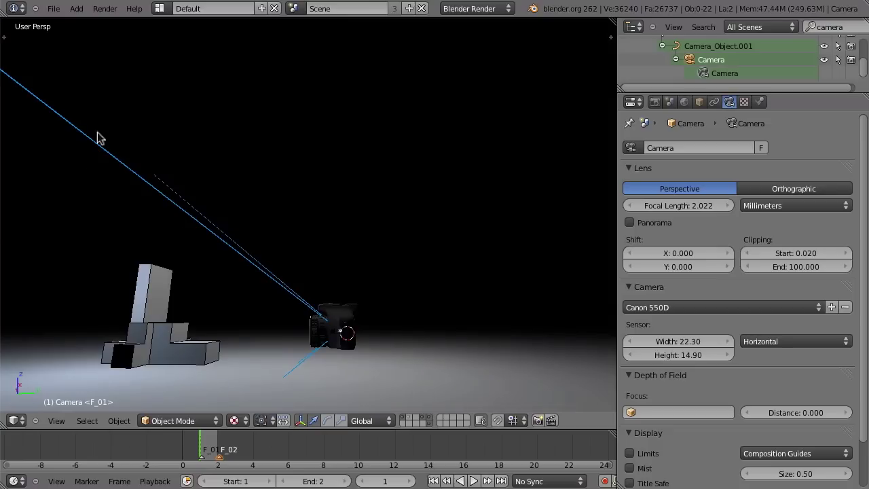
Step: Slide the lens about 1.3 units out from the DSLR body along Y and move it back against the mount
{"action": "middle_click_drag", "start_coordinate": [285, 271], "coordinate": [343, 330]}
{"action": "right_click", "coordinate": [343, 330]}
{"action": "scroll", "coordinate": [292, 340], "scroll_direction": "up", "scroll_amount": 4}
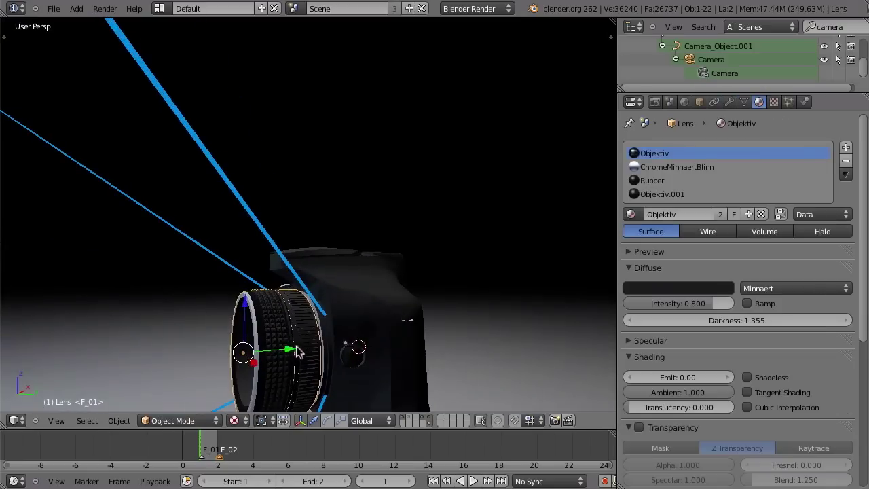
{"action": "key", "text": "g"}
{"action": "key", "text": "x"}
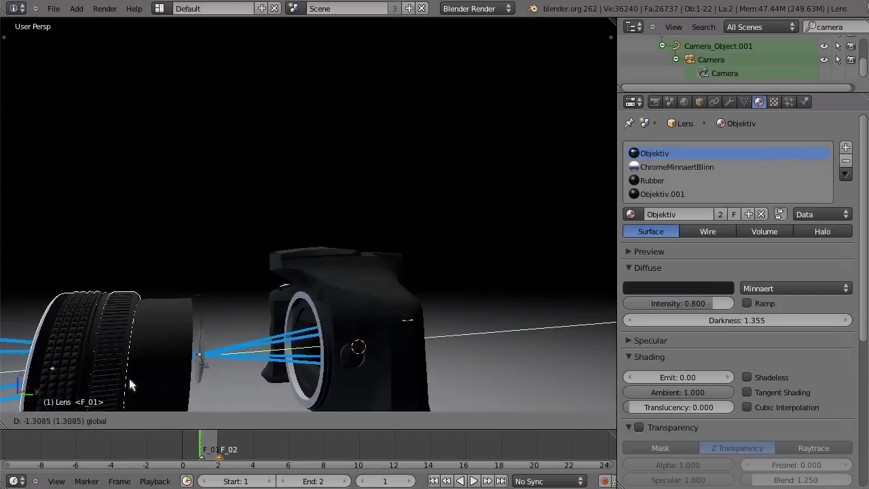
{"action": "left_click", "coordinate": [198, 359]}
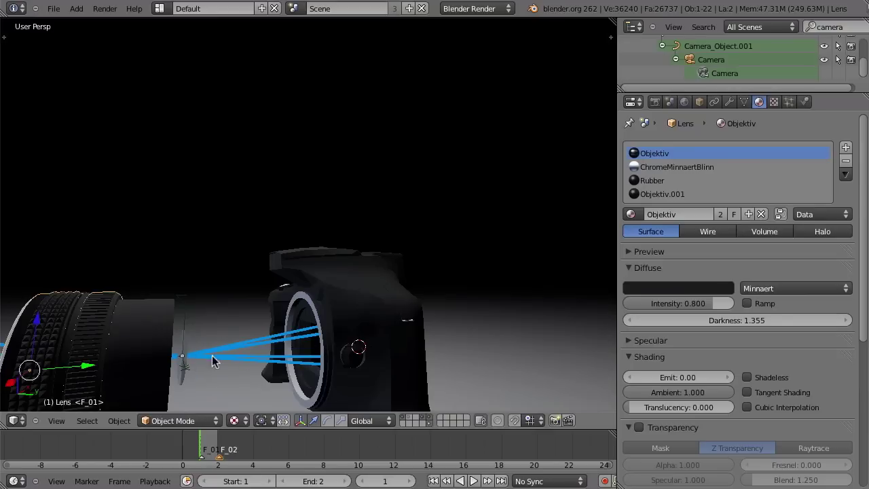
{"action": "key", "text": "g"}
{"action": "key", "text": "x"}
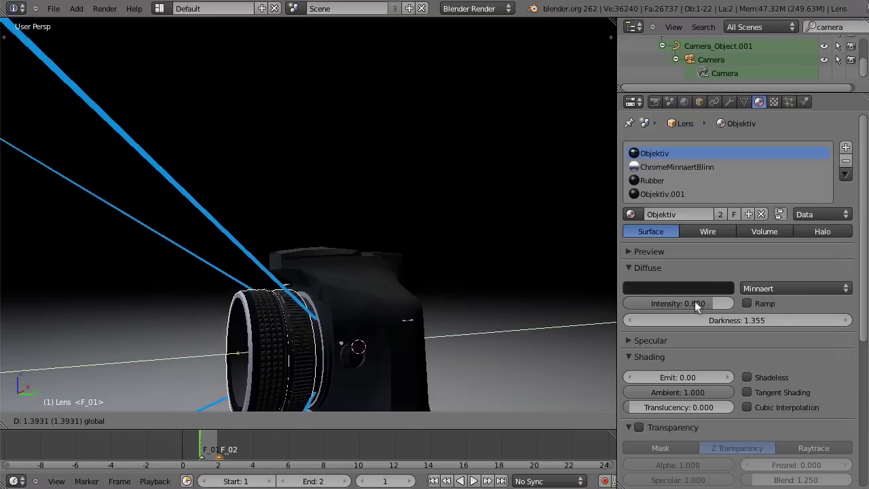
{"action": "left_click", "coordinate": [329, 332]}
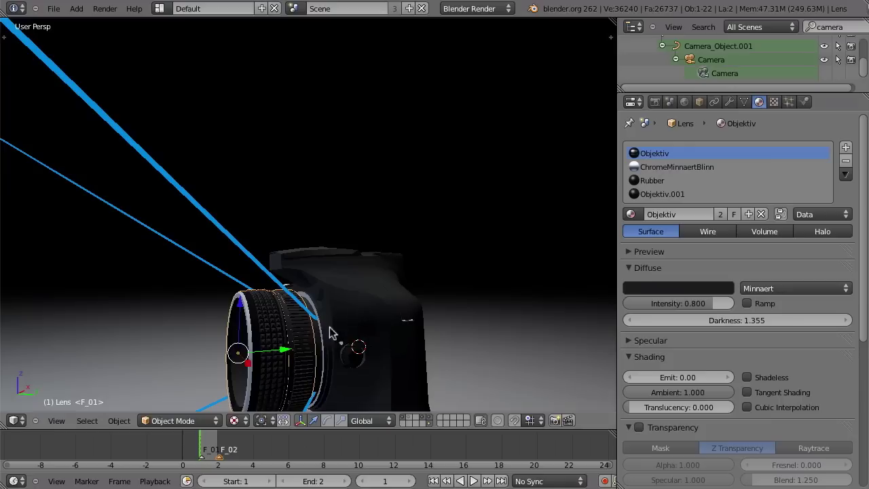
Step: Hide the DSLR body and lens layers, and examine the image projected on the sensor behind the light rays' crossing point
{"action": "left_click", "coordinate": [423, 418]}
{"action": "left_click", "coordinate": [425, 422]}
{"action": "left_click", "coordinate": [423, 417]}
{"action": "middle_click_drag", "start_coordinate": [370, 337], "coordinate": [455, 343]}
{"action": "scroll", "coordinate": [432, 319], "scroll_direction": "up", "scroll_amount": 12}
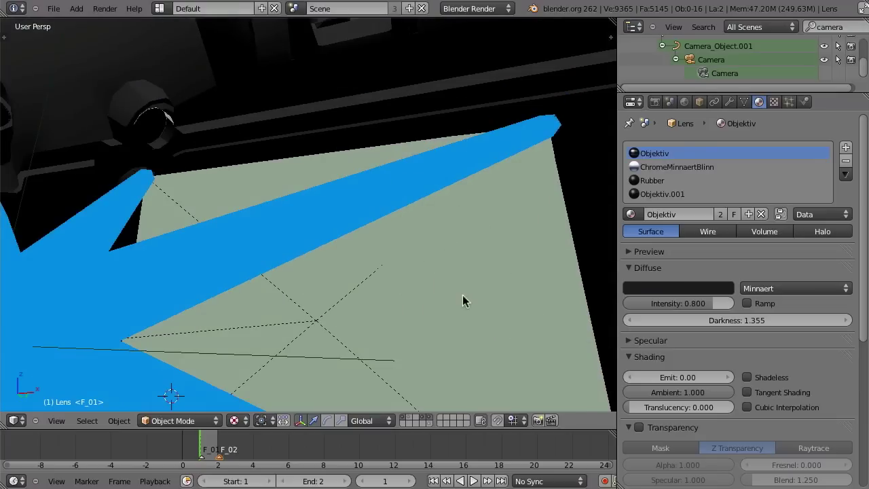
{"action": "scroll", "coordinate": [410, 340], "scroll_direction": "down", "scroll_amount": 12}
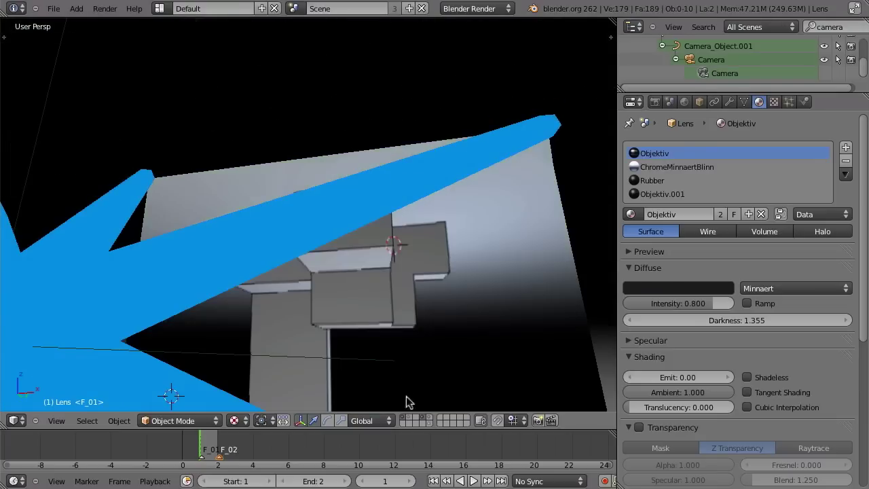
{"action": "middle_click_drag", "start_coordinate": [410, 340], "coordinate": [286, 307]}
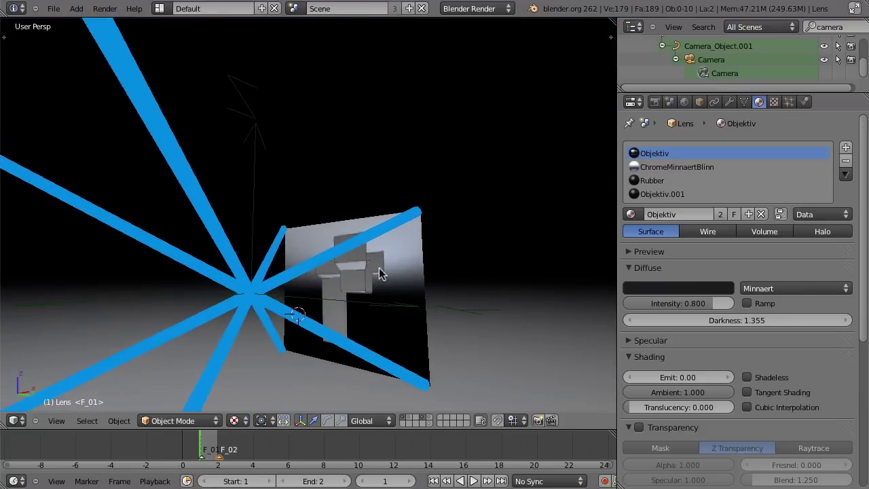
{"action": "scroll", "coordinate": [304, 325], "scroll_direction": "down", "scroll_amount": 5}
{"action": "middle_click_drag", "start_coordinate": [365, 281], "coordinate": [358, 312]}
Step: Select the sensor plane where the light rays end, and bring up the camera's sensor width and height settings
{"action": "right_click", "coordinate": [345, 335]}
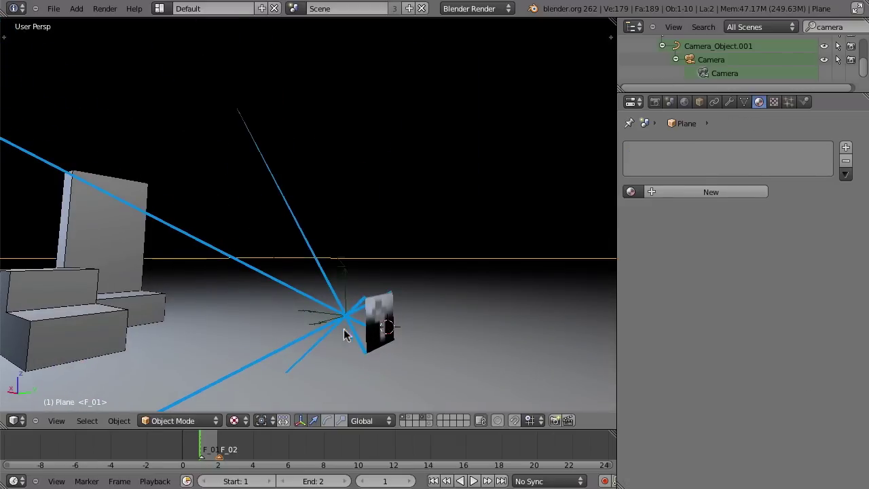
{"action": "right_click", "coordinate": [364, 297]}
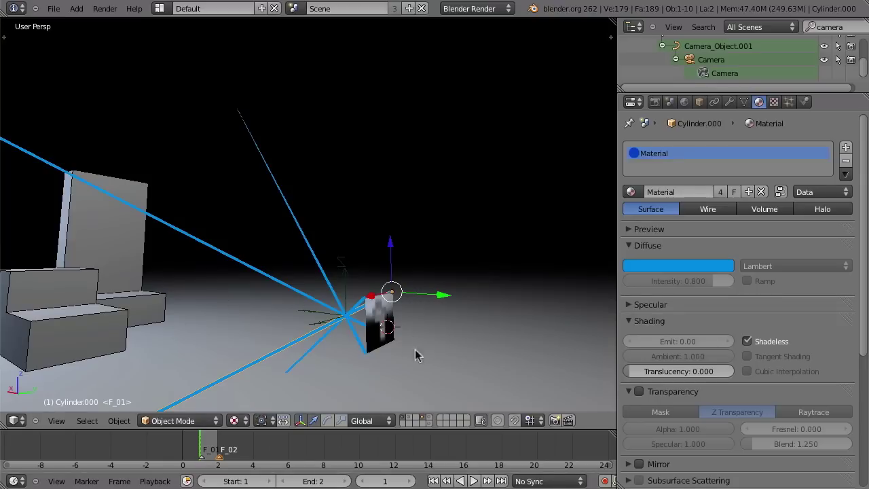
{"action": "right_click", "coordinate": [384, 342]}
{"action": "right_click", "coordinate": [370, 311]}
{"action": "middle_click_drag", "start_coordinate": [370, 311], "coordinate": [344, 316]}
{"action": "right_click", "coordinate": [344, 316]}
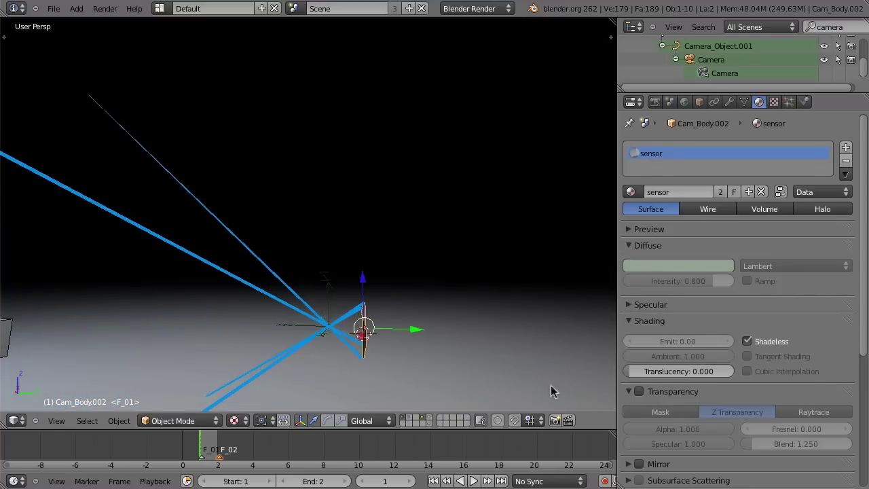
{"action": "left_click", "coordinate": [727, 73]}
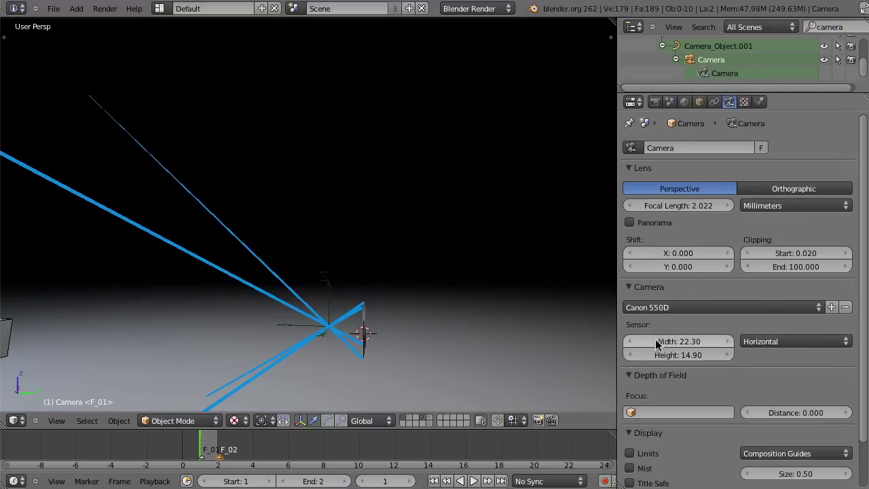
{"action": "mouse_move", "coordinate": [395, 311]}
{"action": "middle_mouse_down"}
{"action": "mouse_move", "coordinate": [370, 313]}
{"action": "mouse_move", "coordinate": [400, 316]}
{"action": "middle_mouse_up"}
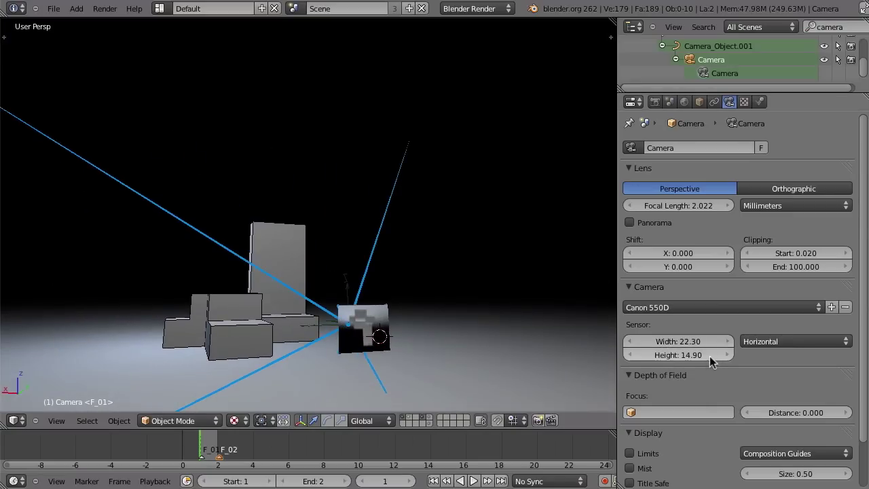
{"action": "middle_click_drag", "start_coordinate": [344, 323], "coordinate": [430, 362]}
Step: Rescale the sensor plane to vary the light rays' angle, then enlarge it to a little over three times its size
{"action": "right_click", "coordinate": [378, 326]}
{"action": "right_click", "coordinate": [379, 331]}
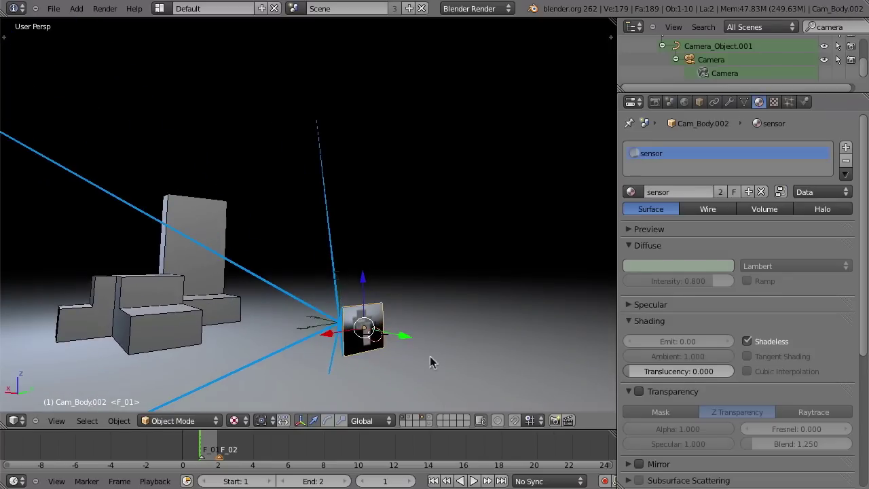
{"action": "key", "text": "s"}
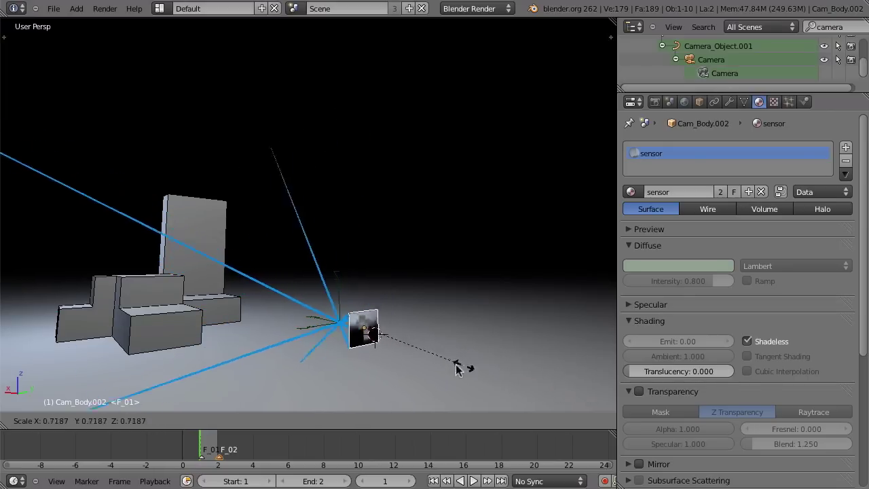
{"action": "left_click", "coordinate": [510, 374]}
{"action": "middle_click_drag", "start_coordinate": [395, 360], "coordinate": [263, 319]}
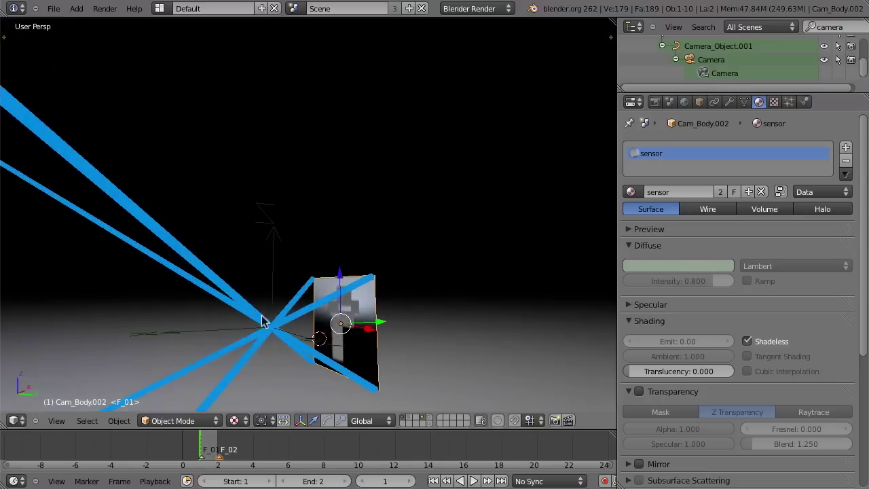
{"action": "key", "text": "s"}
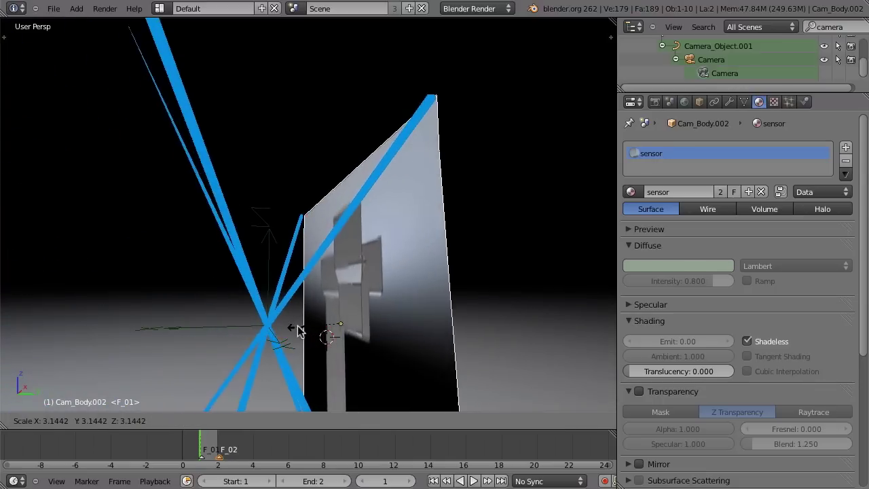
{"action": "left_click", "coordinate": [287, 334]}
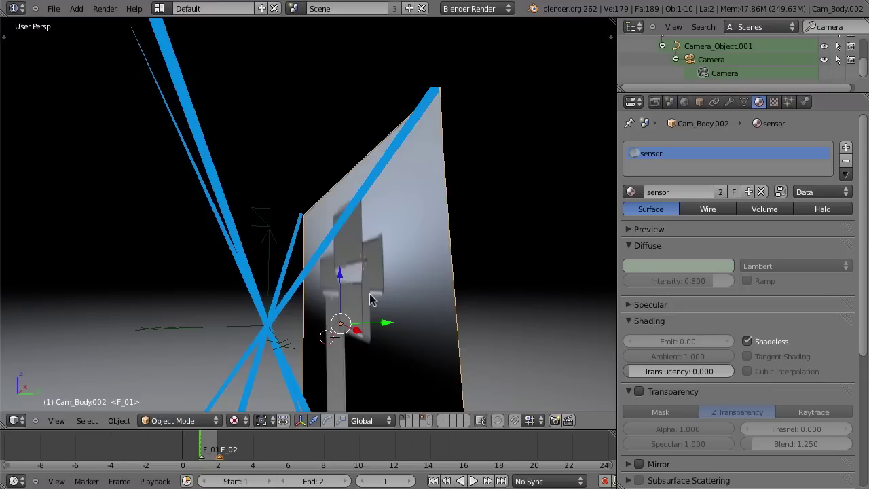
Step: Show the lens layer and shrink the sensor plane to a tiny rectangle so the light rays narrow
{"action": "left_click", "coordinate": [428, 425], "text": "shift"}
{"action": "scroll", "coordinate": [209, 334], "scroll_direction": "down", "scroll_amount": 3}
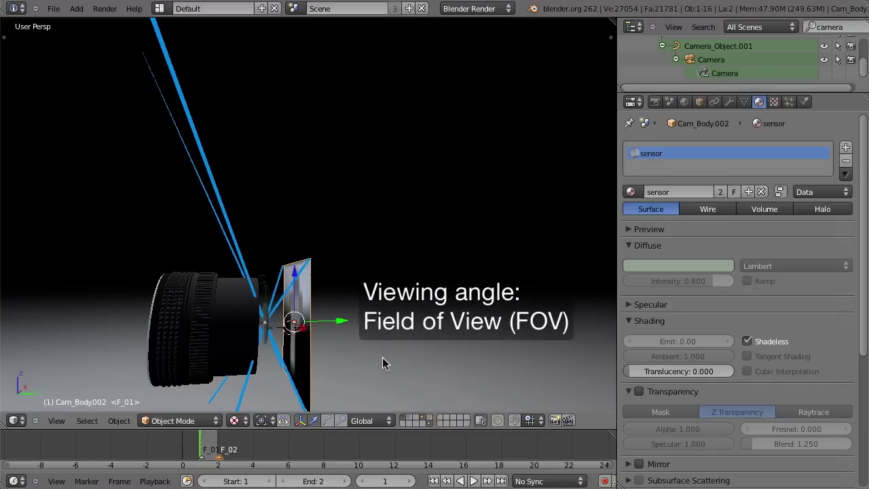
{"action": "key", "text": "s"}
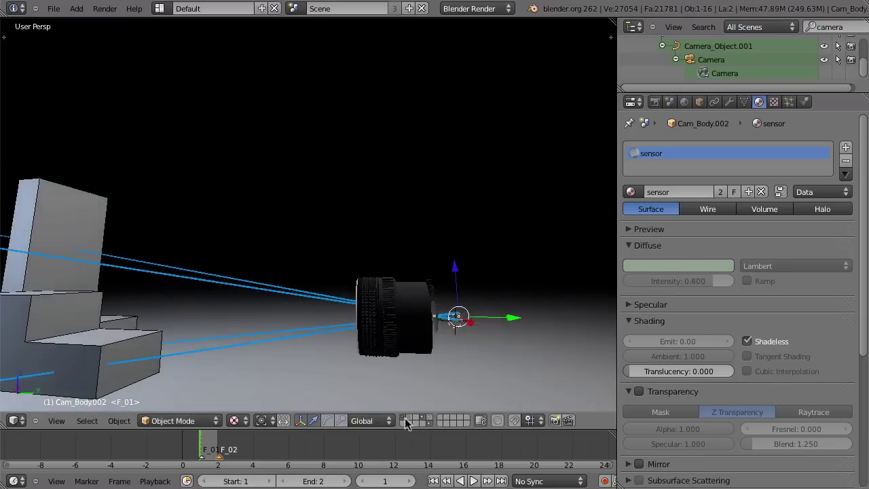
Step: Switch to the camera object's layer, and give the camera a 35 mm focal length and the Blender sensor preset
{"action": "left_click", "coordinate": [408, 418]}
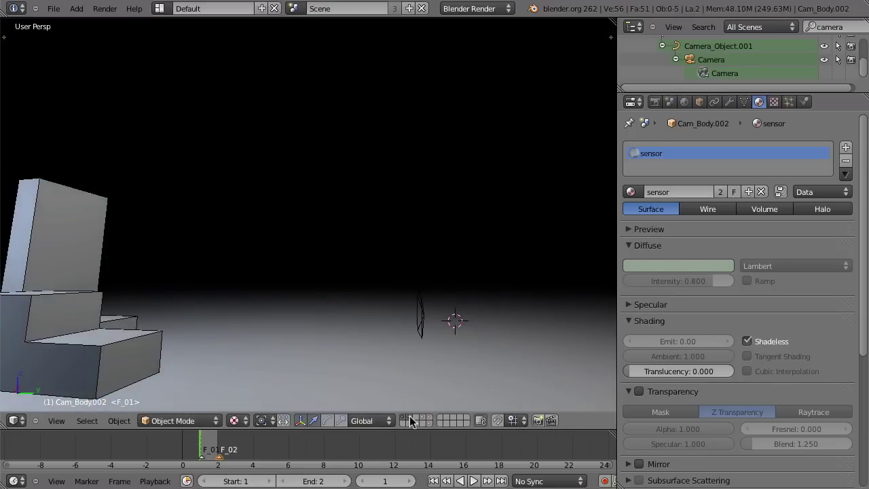
{"action": "right_click", "coordinate": [418, 333]}
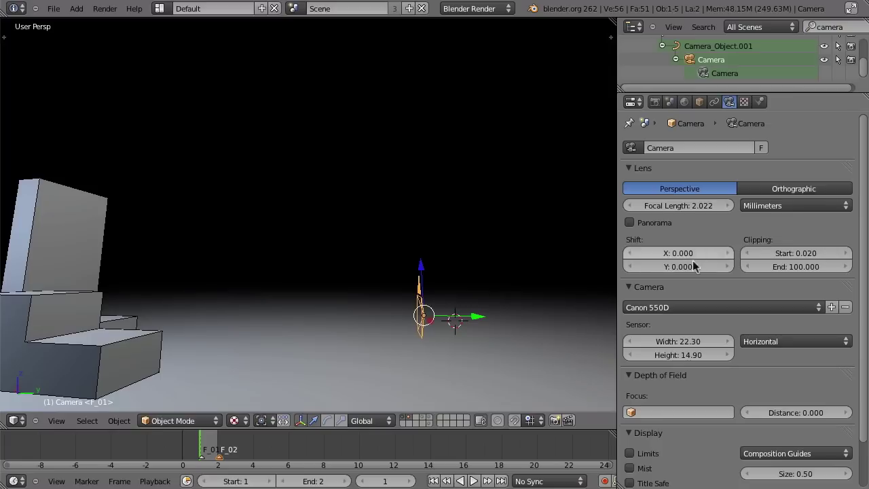
{"action": "left_click", "coordinate": [679, 206]}
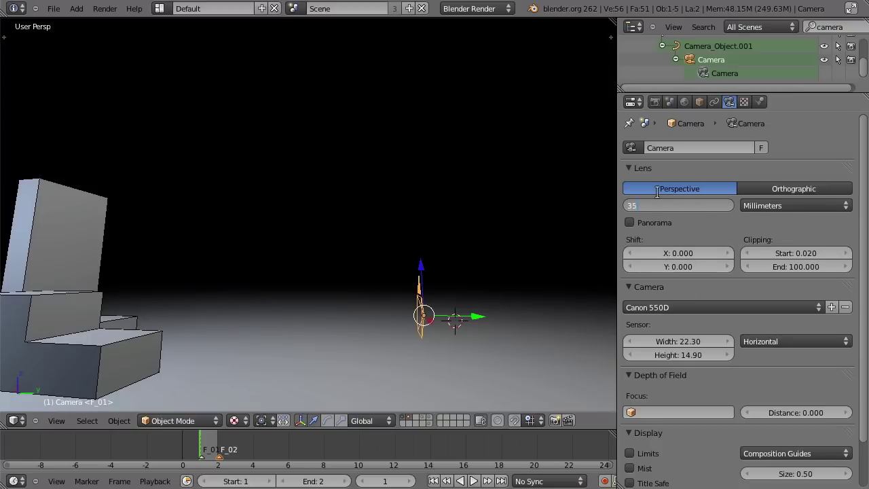
{"action": "type", "text": "35"}
{"action": "key", "text": "Return"}
{"action": "left_click", "coordinate": [681, 307]}
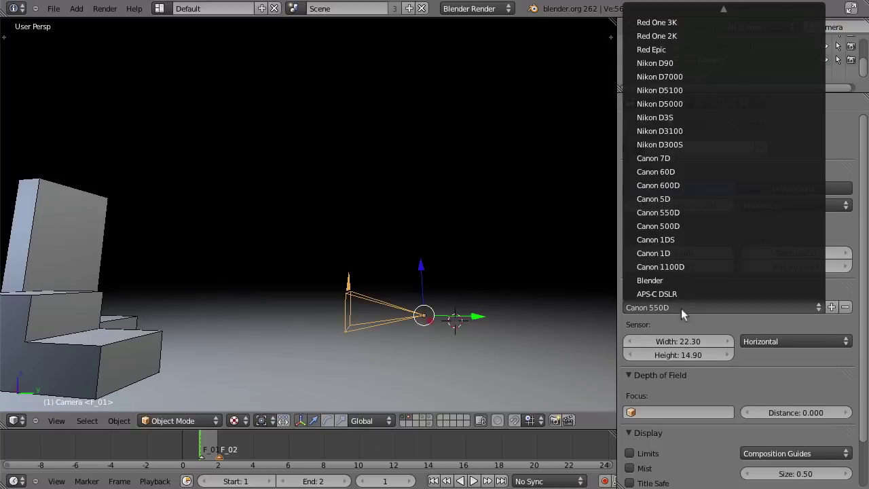
{"action": "left_click", "coordinate": [654, 279]}
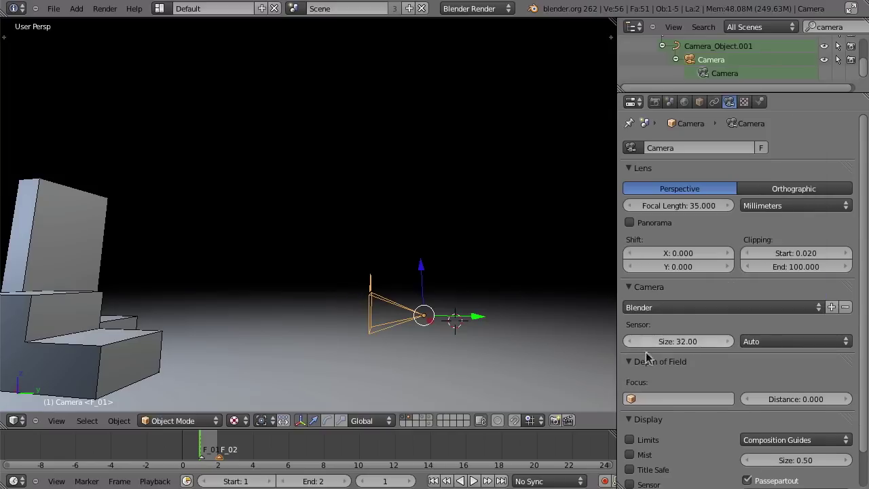
Step: Split the 3D view into an upper and a lower viewport, and look through the camera in the upper one
{"action": "middle_click_drag", "start_coordinate": [420, 333], "coordinate": [607, 257]}
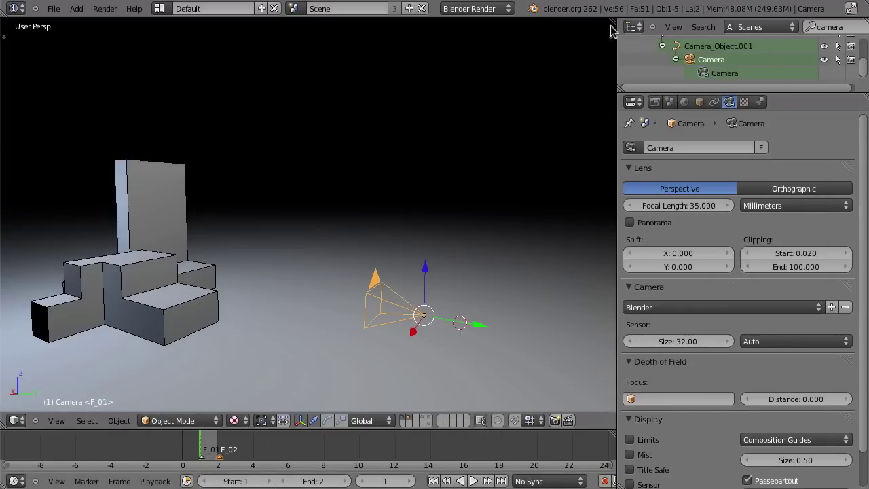
{"action": "left_click_drag", "start_coordinate": [614, 25], "coordinate": [616, 202]}
{"action": "middle_click_drag", "start_coordinate": [444, 359], "coordinate": [442, 355]}
{"action": "middle_click_drag", "start_coordinate": [412, 150], "coordinate": [406, 129]}
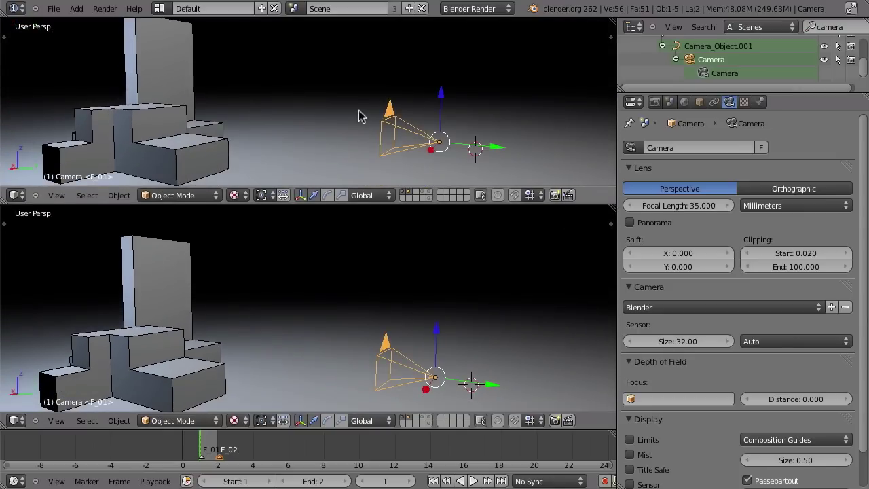
{"action": "key", "text": "KP_0"}
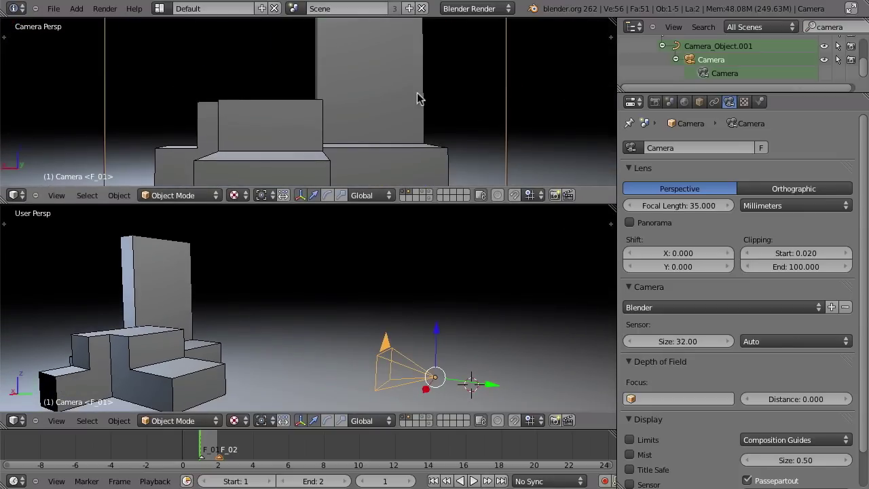
{"action": "scroll", "coordinate": [417, 99], "scroll_direction": "down", "scroll_amount": 1}
{"action": "scroll", "coordinate": [417, 99], "scroll_direction": "down", "scroll_amount": 1}
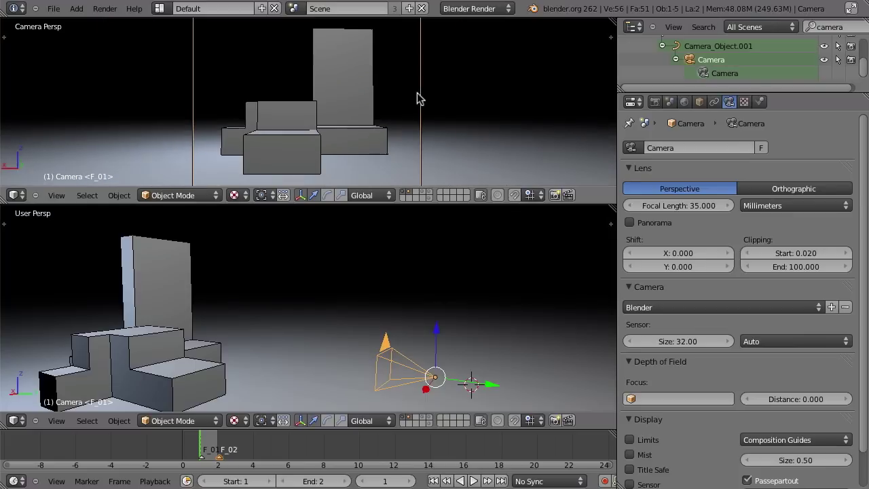
Step: Raise the camera's focal length to about 67 mm to compare both views, then reset it to 35 mm
{"action": "middle_click_drag", "start_coordinate": [339, 310], "coordinate": [364, 327]}
{"action": "left_click_drag", "start_coordinate": [700, 207], "coordinate": [719, 214]}
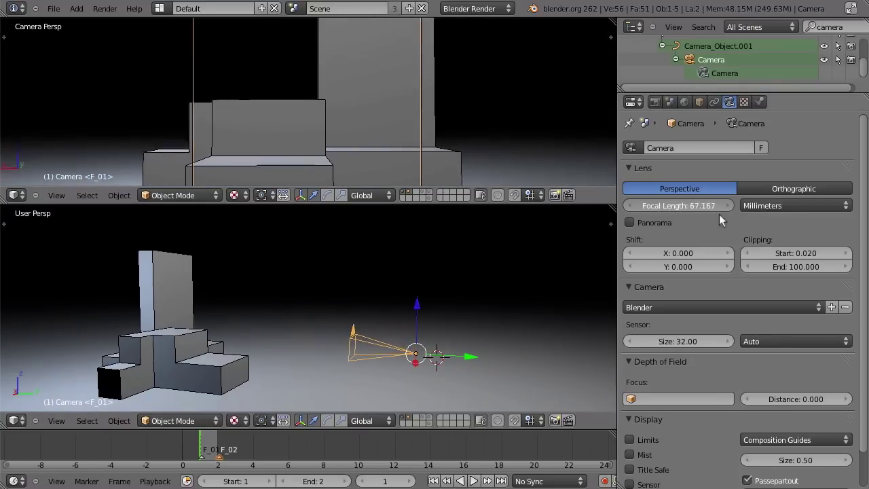
{"action": "key", "text": "BackSpace"}
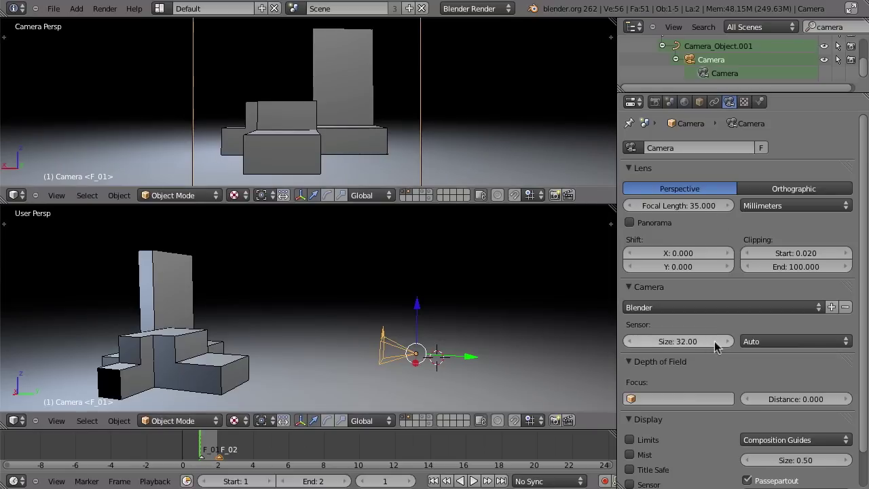
Step: Reduce the camera's sensor size to 17.08 and then further to 11.22
{"action": "left_click_drag", "start_coordinate": [702, 345], "coordinate": [386, 344]}
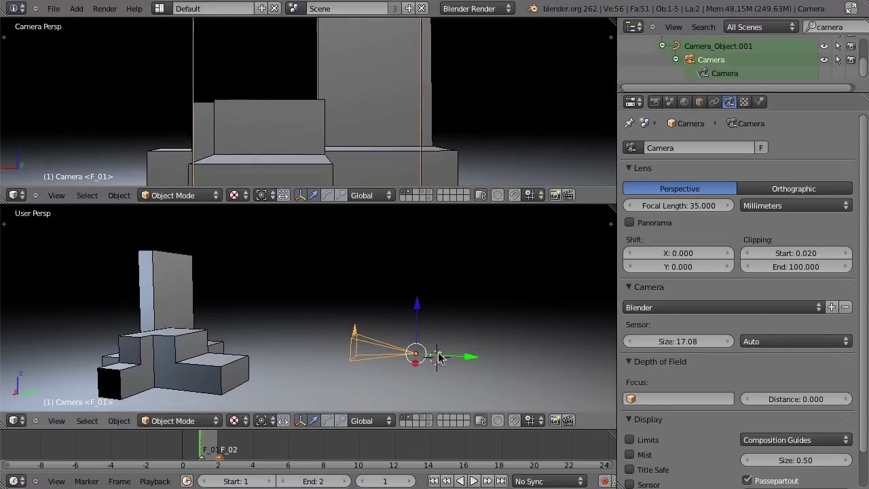
{"action": "left_click_drag", "start_coordinate": [681, 345], "coordinate": [564, 349]}
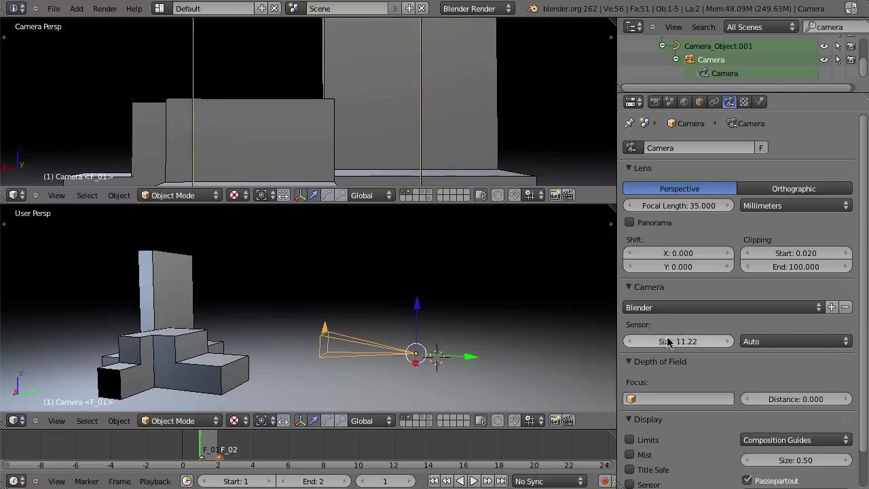
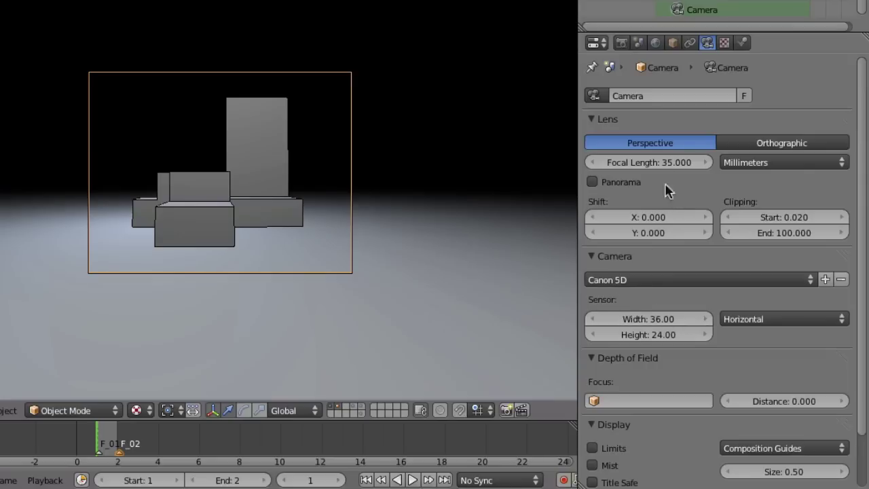
Step: Switch the camera preset from Canon 5D to APS-C DSLR and back, then undo and redo the change to compare the framing
{"action": "left_click", "coordinate": [625, 277]}
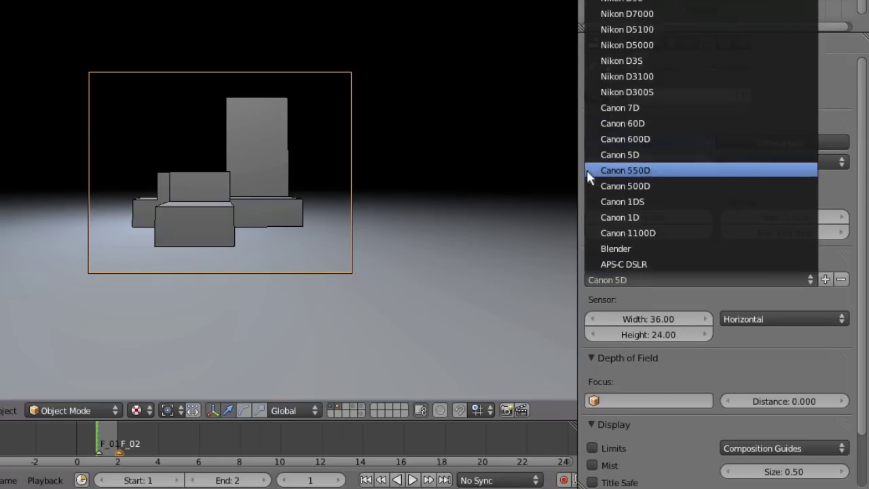
{"action": "left_click", "coordinate": [618, 276]}
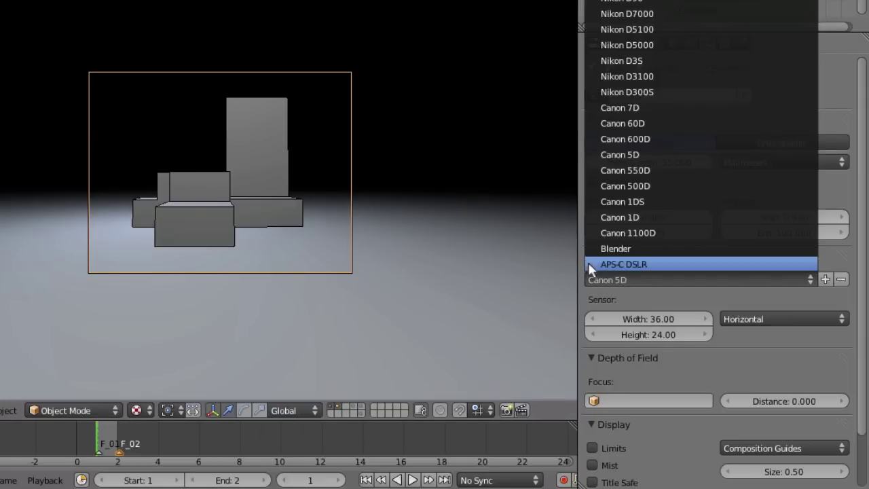
{"action": "left_click", "coordinate": [674, 270]}
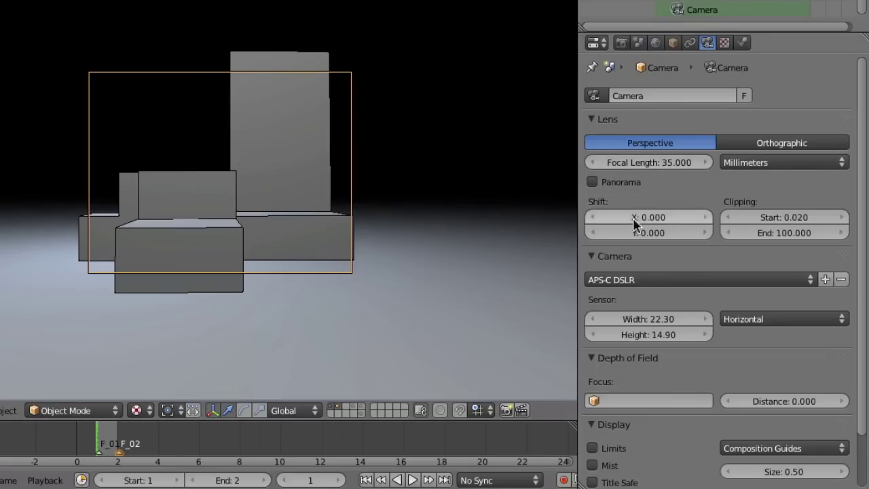
{"action": "left_click", "coordinate": [626, 281]}
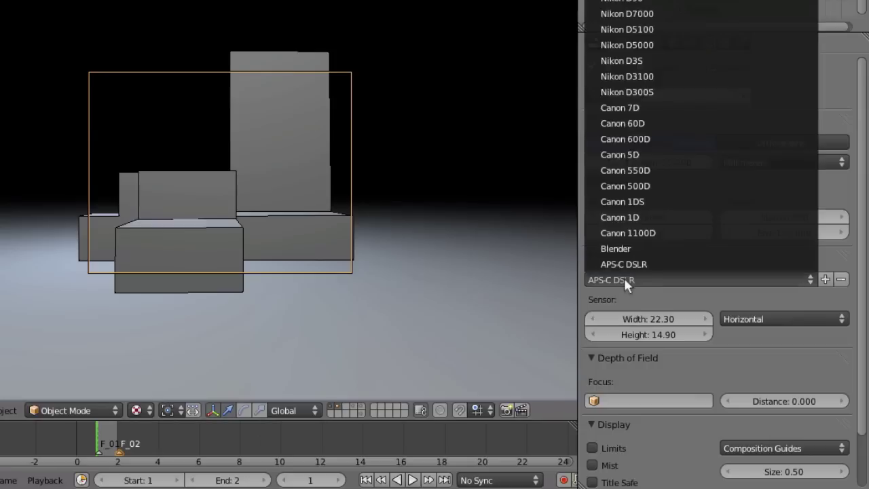
{"action": "left_click", "coordinate": [632, 155]}
{"action": "key", "text": "ctrl+z"}
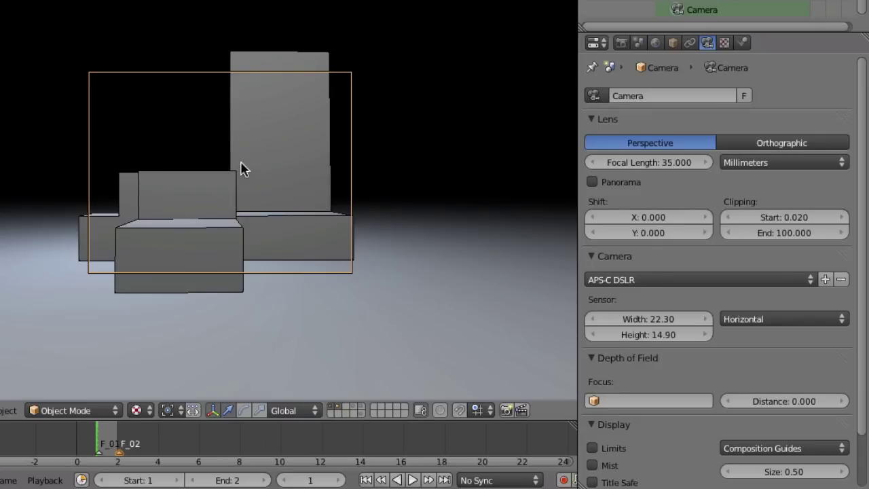
{"action": "key", "text": "ctrl+shift+z"}
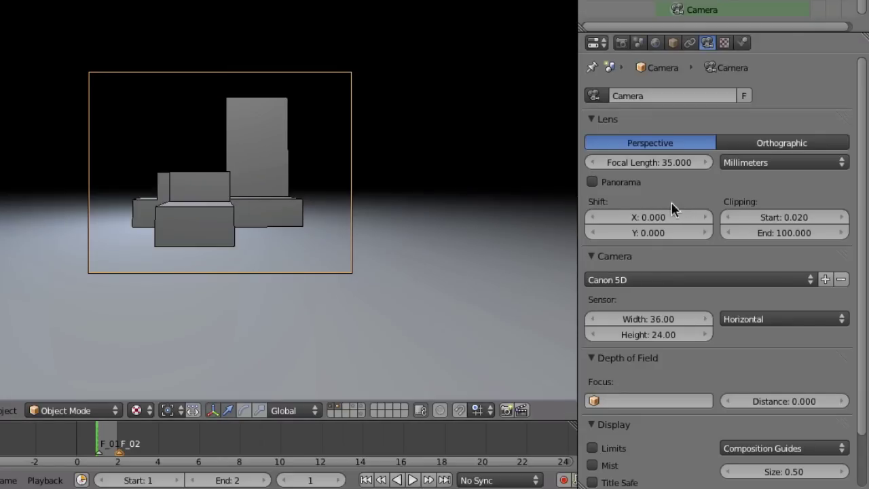
Step: Examine the APS-C DSLR entry in the camera's list of sensor presets
{"action": "left_click", "coordinate": [625, 278]}
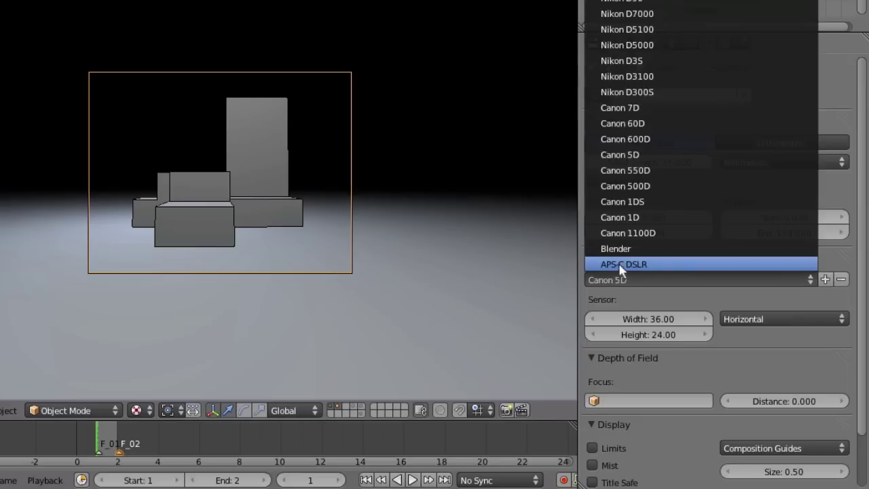
{"action": "left_click", "coordinate": [672, 264]}
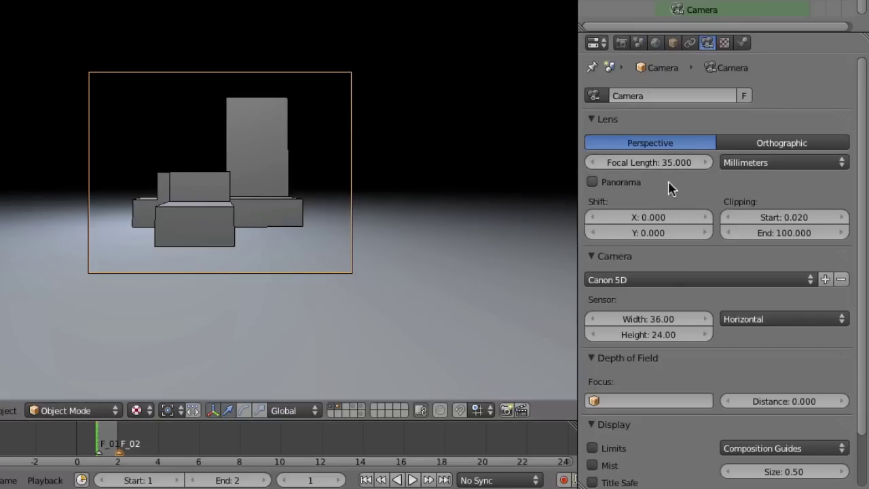
{"action": "left_click", "coordinate": [625, 277]}
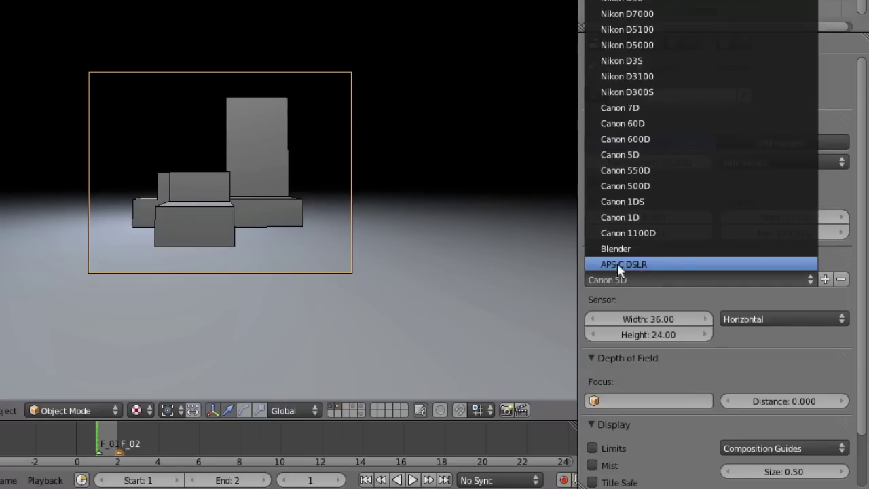
{"action": "left_click", "coordinate": [674, 266]}
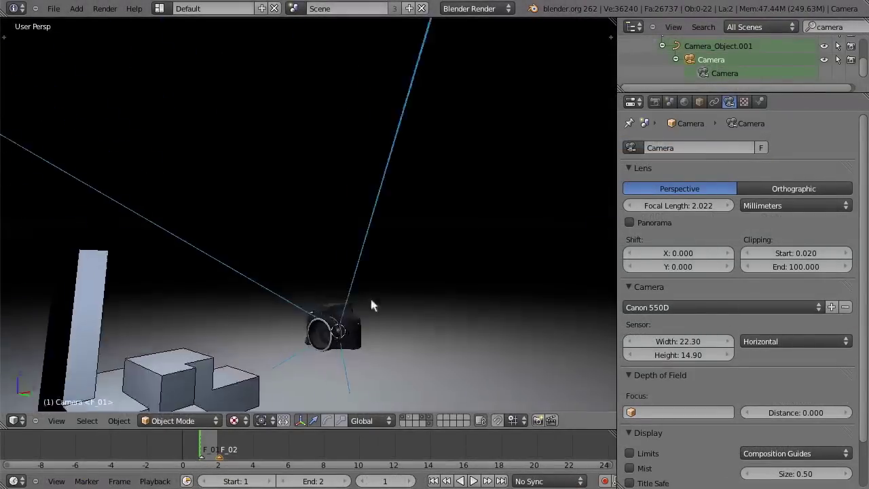
Step: Select the DSLR model's lens and move it about 0.59 units forward, off the camera body
{"action": "right_click", "coordinate": [370, 296]}
{"action": "scroll", "coordinate": [370, 296], "scroll_direction": "up", "scroll_amount": 5}
{"action": "key", "text": "g"}
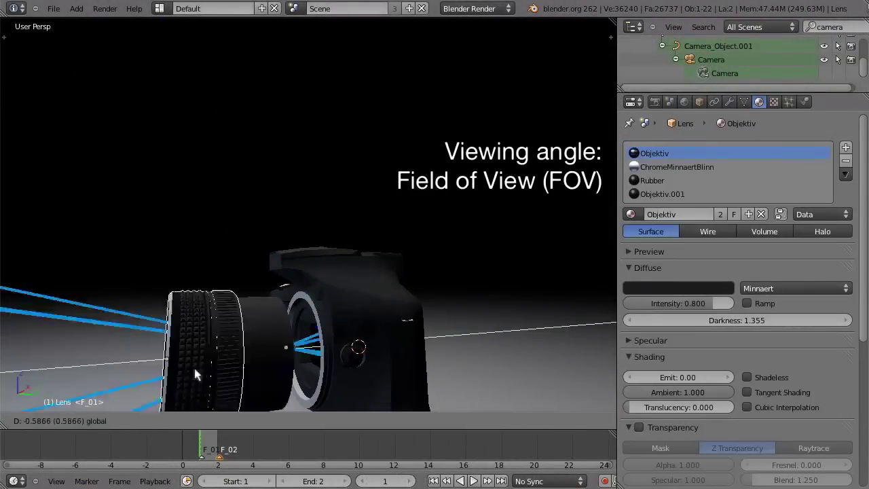
{"action": "left_click", "coordinate": [682, 301]}
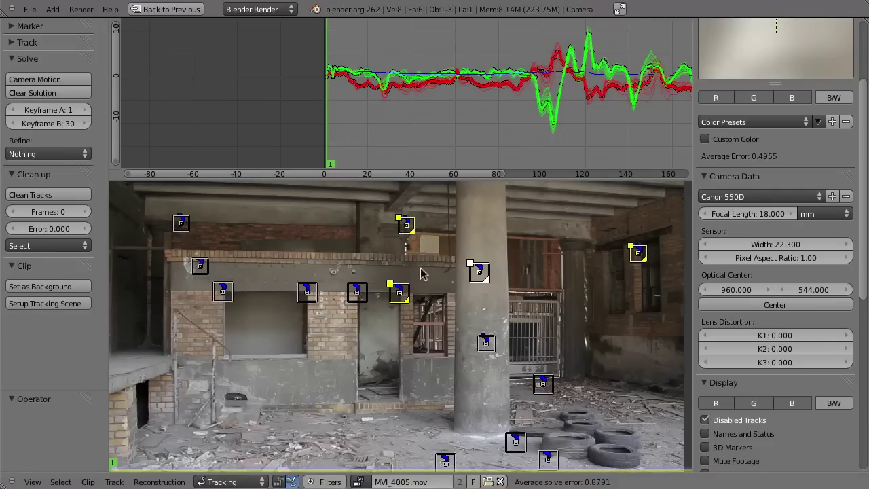
Step: Go to the Compositing layout's 3D camera view and lower the camera's focal length to about 5.4 mm, then raise it again
{"action": "key", "text": "ctrl+Up"}
{"action": "key", "text": "ctrl+Left"}
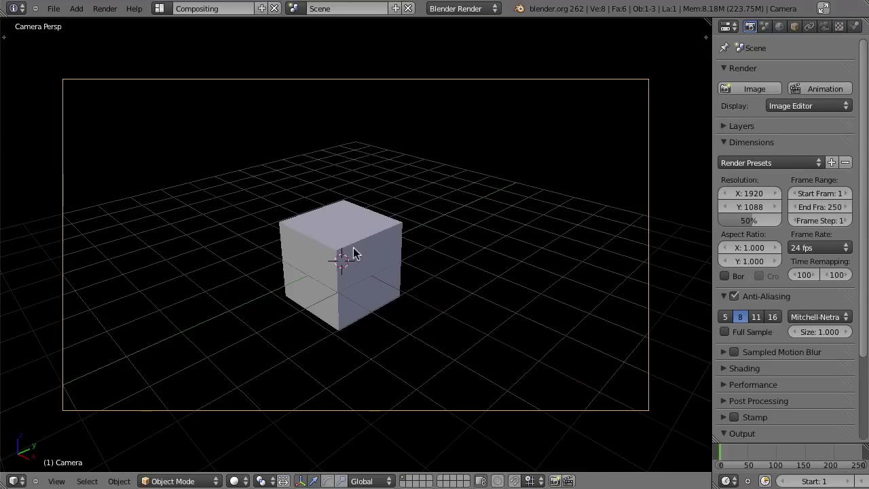
{"action": "left_click", "coordinate": [824, 25]}
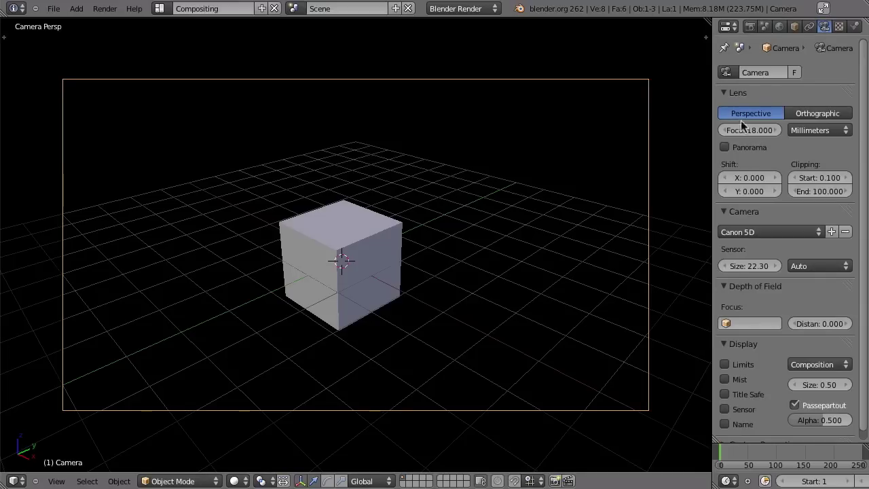
{"action": "left_click_drag", "start_coordinate": [765, 129], "coordinate": [537, 190]}
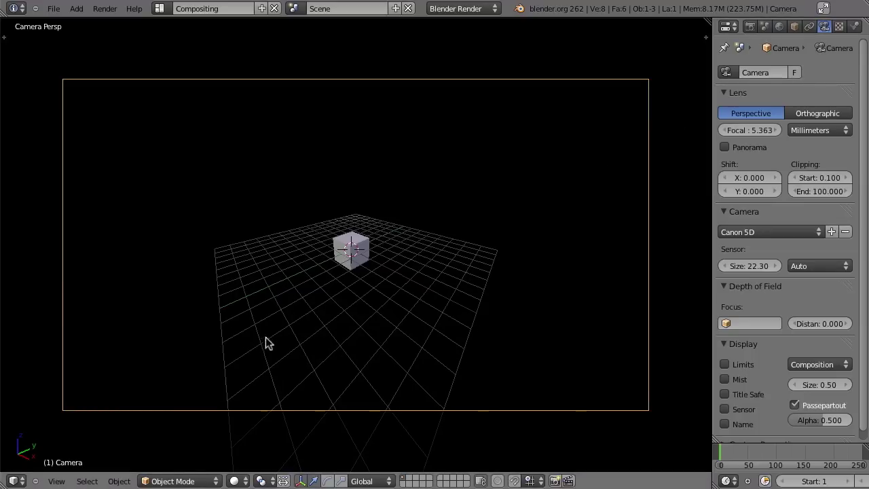
{"action": "left_click_drag", "start_coordinate": [740, 131], "coordinate": [799, 131]}
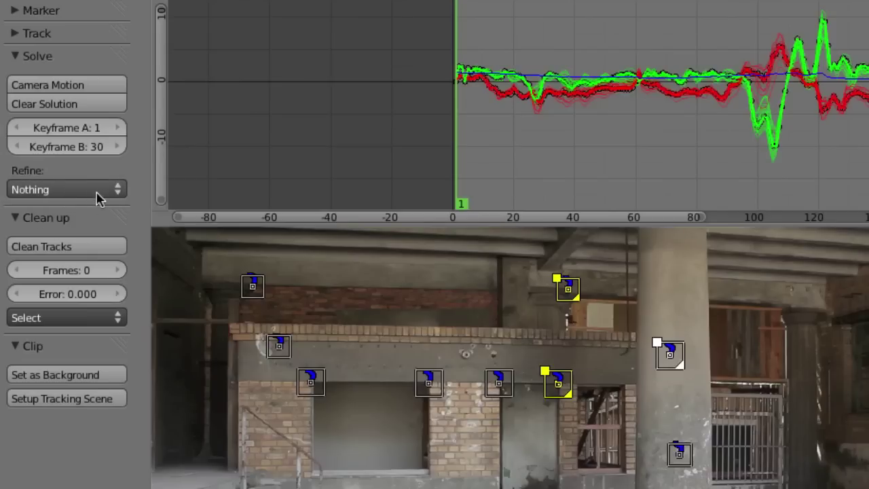
Step: Set the solver to refine the Focal Length and solve the camera motion again
{"action": "left_click", "coordinate": [43, 192]}
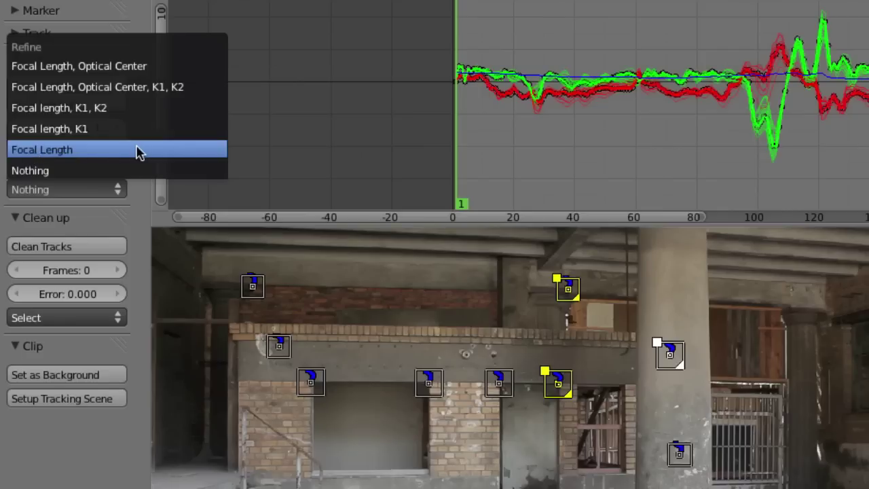
{"action": "left_click", "coordinate": [95, 158]}
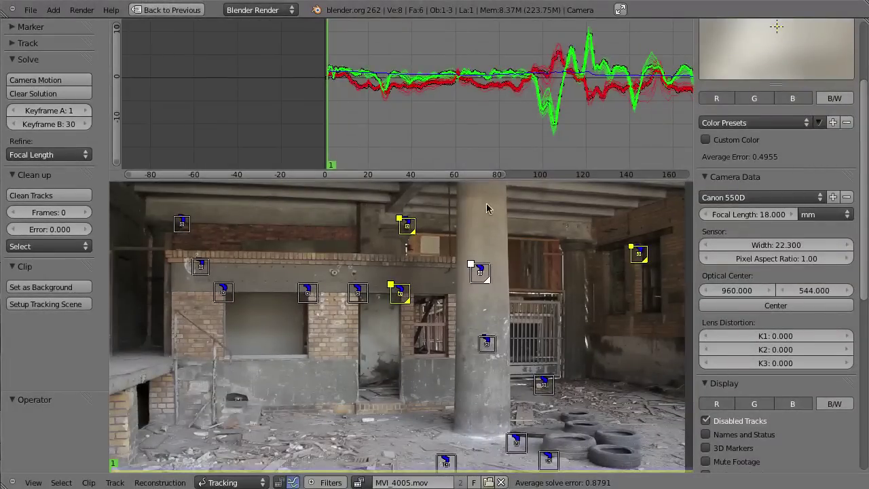
{"action": "left_click", "coordinate": [74, 80]}
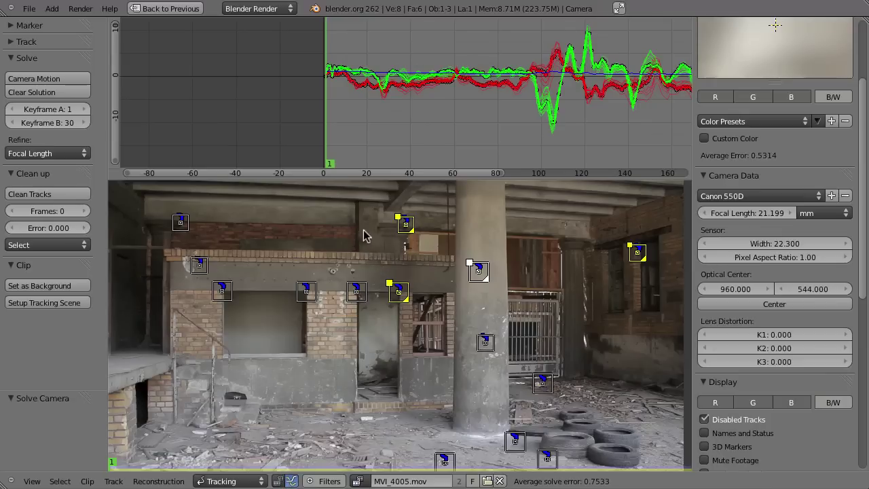
Step: With the track graph hidden, set lens distortion K1 to -1.431 and then -0.603, and keep Focal Length as the refine option
{"action": "key", "text": "ctrl+g"}
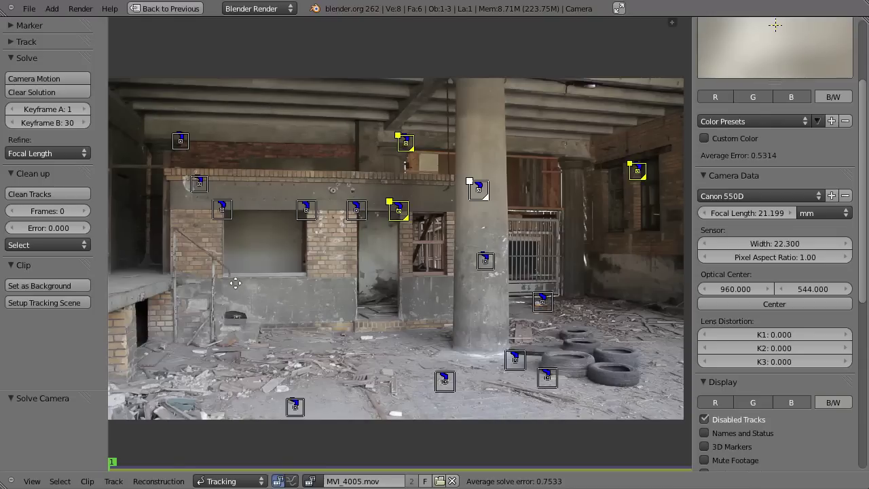
{"action": "scroll", "coordinate": [238, 263], "scroll_direction": "left", "scroll_amount": 5, "text": "ctrl"}
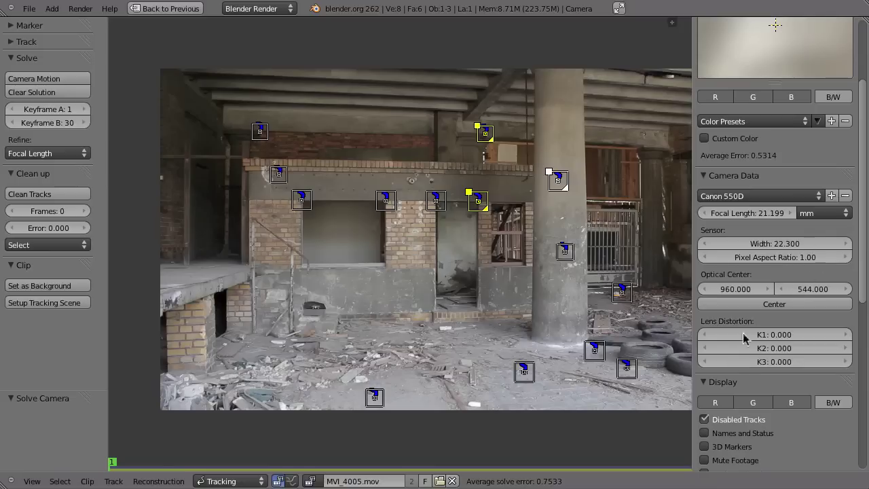
{"action": "left_click", "coordinate": [774, 335]}
{"action": "type", "text": "-1.431"}
{"action": "key", "text": "Return"}
{"action": "left_click", "coordinate": [773, 334]}
{"action": "type", "text": "-0.603"}
{"action": "key", "text": "Return"}
{"action": "left_click", "coordinate": [21, 155]}
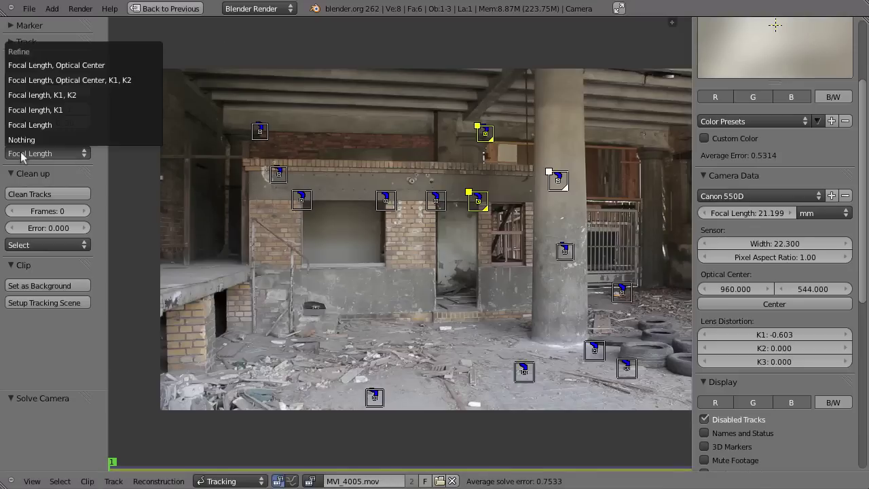
{"action": "left_click", "coordinate": [53, 125]}
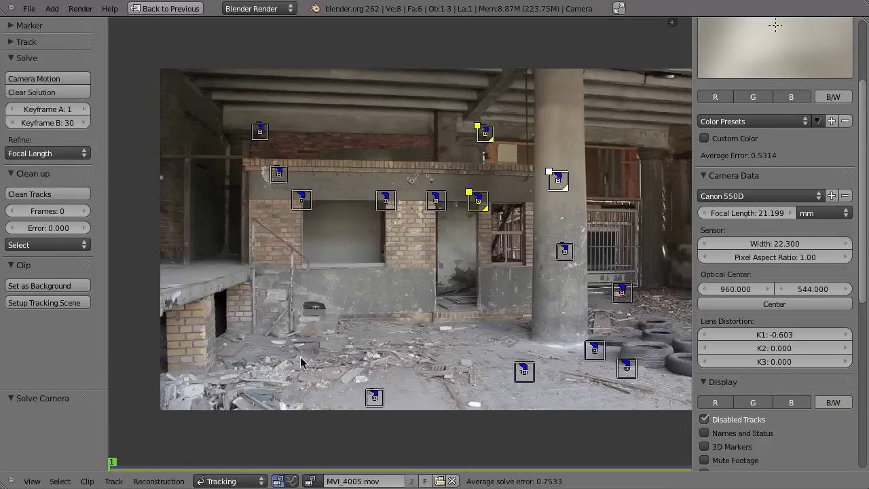
Step: Switch the clip editor to Distortion mode and display the distortion grid over the footage
{"action": "left_click", "coordinate": [227, 481]}
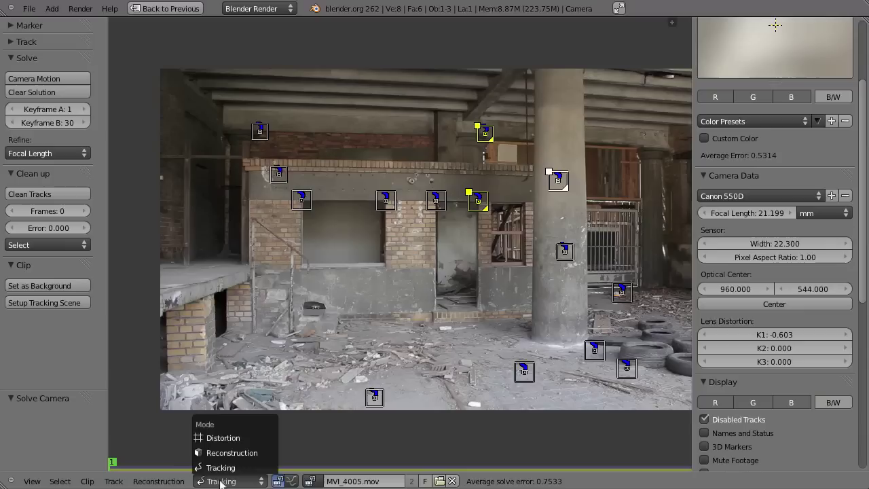
{"action": "left_click", "coordinate": [242, 439]}
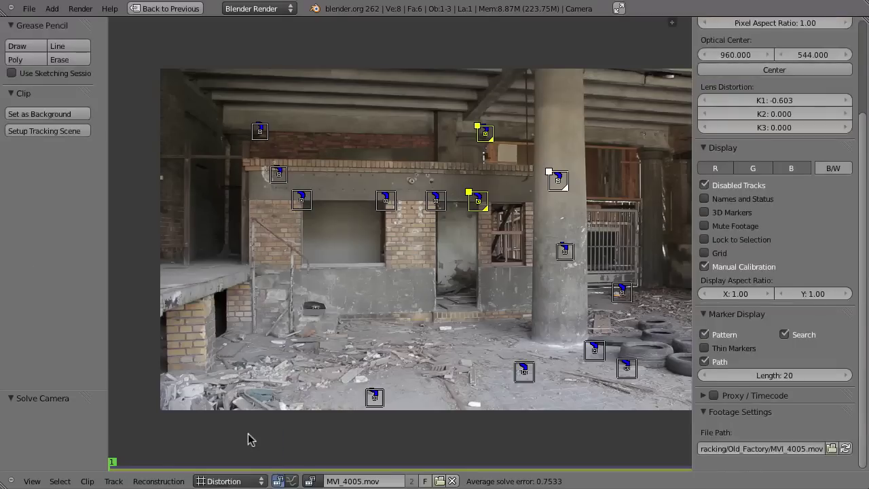
{"action": "scroll", "coordinate": [734, 186], "scroll_direction": "up", "scroll_amount": 5}
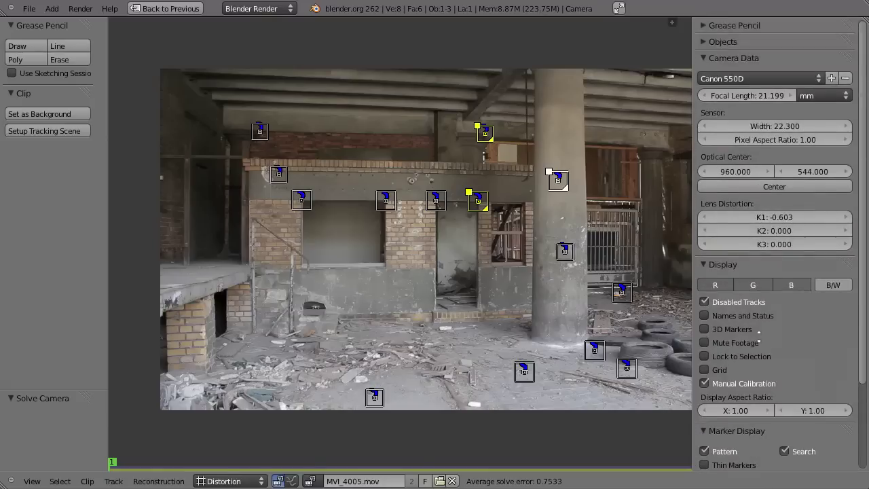
{"action": "left_click", "coordinate": [705, 368]}
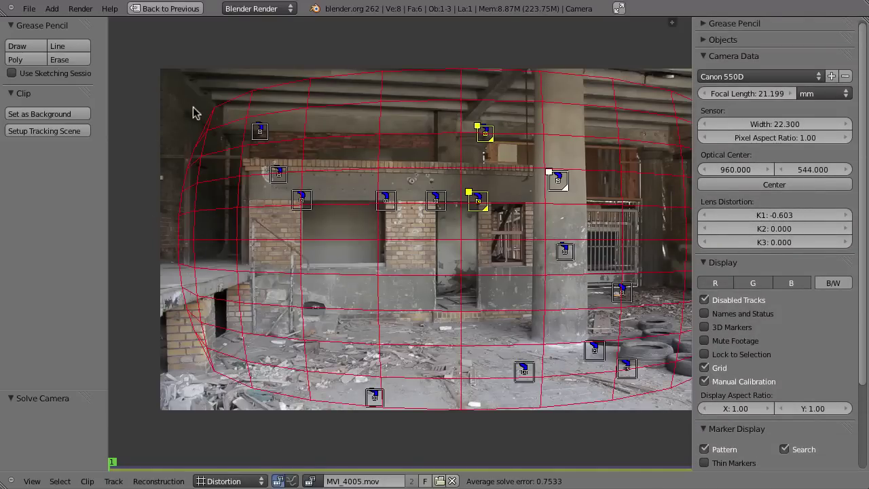
Step: Vary lens distortion K1 to about -0.448 and 0.426, then reset it to 0 and hide the grid
{"action": "left_click_drag", "start_coordinate": [761, 222], "coordinate": [781, 216]}
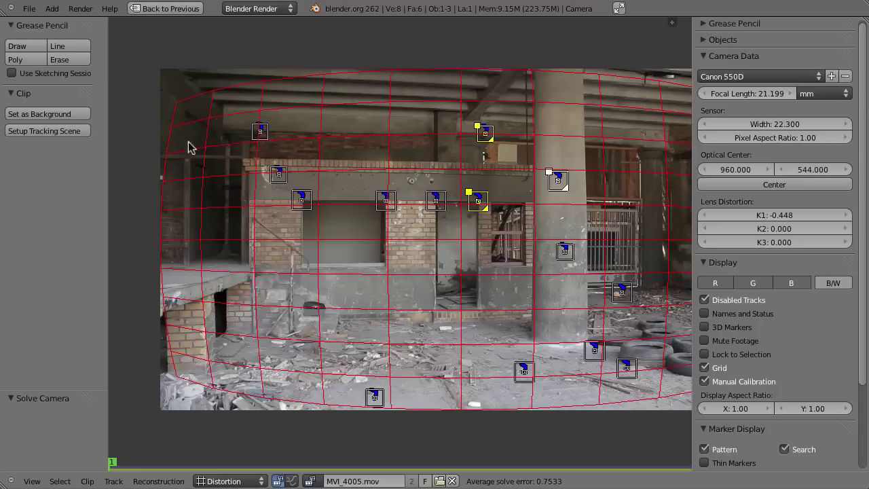
{"action": "left_click_drag", "start_coordinate": [769, 216], "coordinate": [864, 216]}
{"action": "left_click_drag", "start_coordinate": [865, 213], "coordinate": [868, 213]}
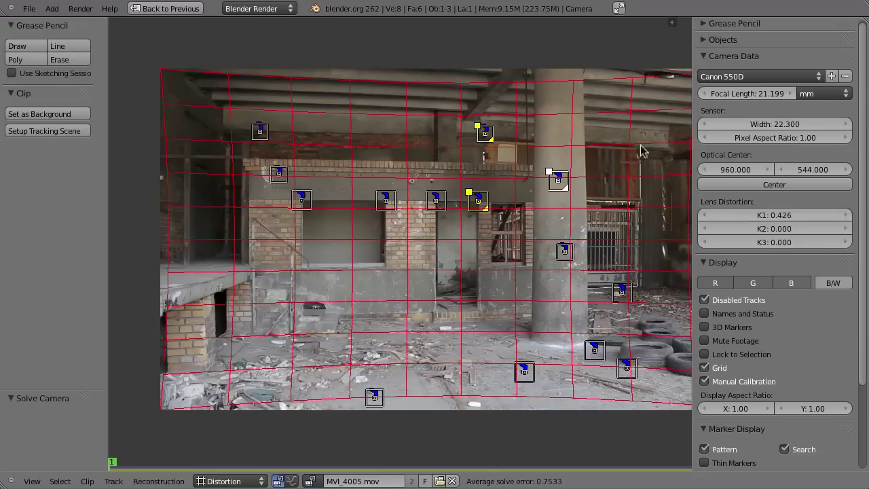
{"action": "left_click_drag", "start_coordinate": [797, 213], "coordinate": [721, 217]}
{"action": "left_click", "coordinate": [790, 218]}
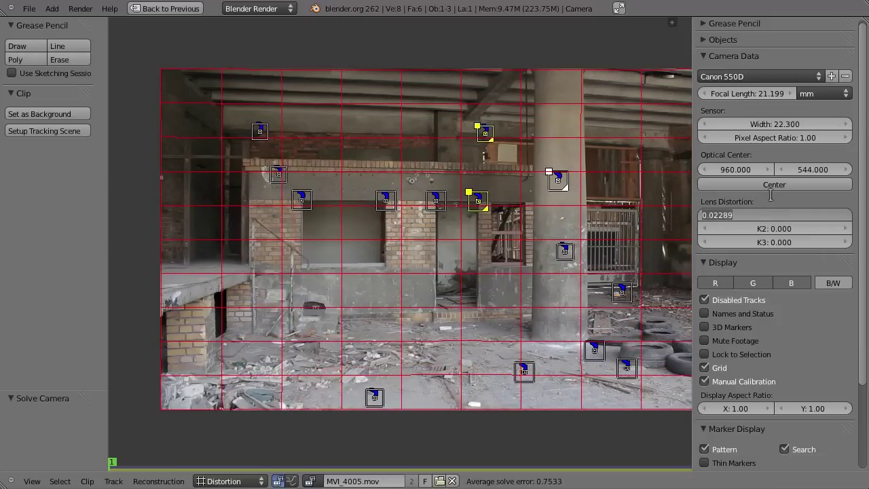
{"action": "type", "text": "0"}
{"action": "key", "text": "Return"}
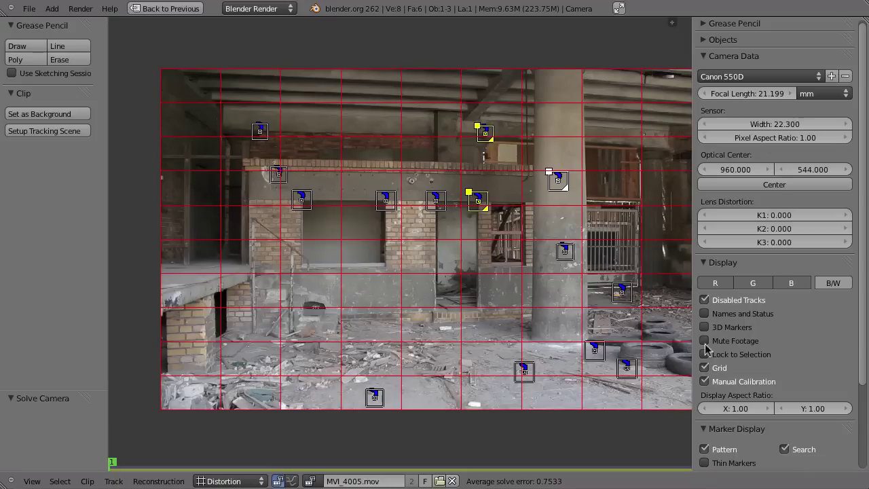
{"action": "left_click", "coordinate": [705, 368]}
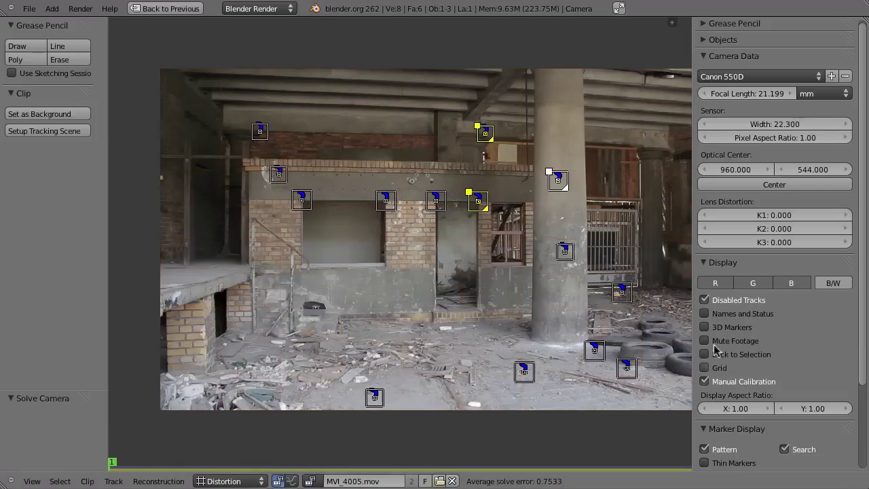
Step: Draw a straight Grease Pencil line across the ceiling beams and set lens distortion K1 to about -0.098
{"action": "left_click", "coordinate": [703, 24]}
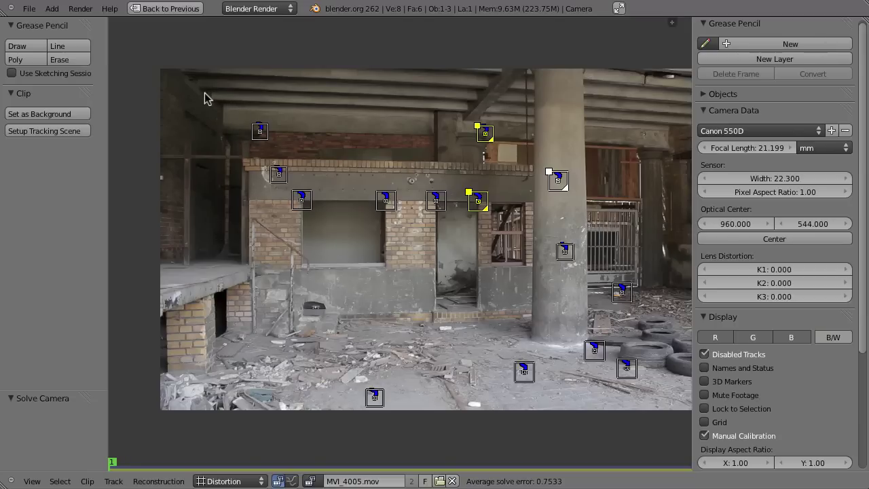
{"action": "mouse_move", "coordinate": [194, 87]}
{"action": "left_mouse_down"}
{"action": "mouse_move", "coordinate": [285, 105]}
{"action": "mouse_move", "coordinate": [367, 97]}
{"action": "mouse_move", "coordinate": [327, 191]}
{"action": "mouse_move", "coordinate": [400, 163]}
{"action": "mouse_move", "coordinate": [436, 112]}
{"action": "mouse_move", "coordinate": [692, 108]}
{"action": "left_mouse_up"}
{"action": "key", "text": "ctrl+z"}
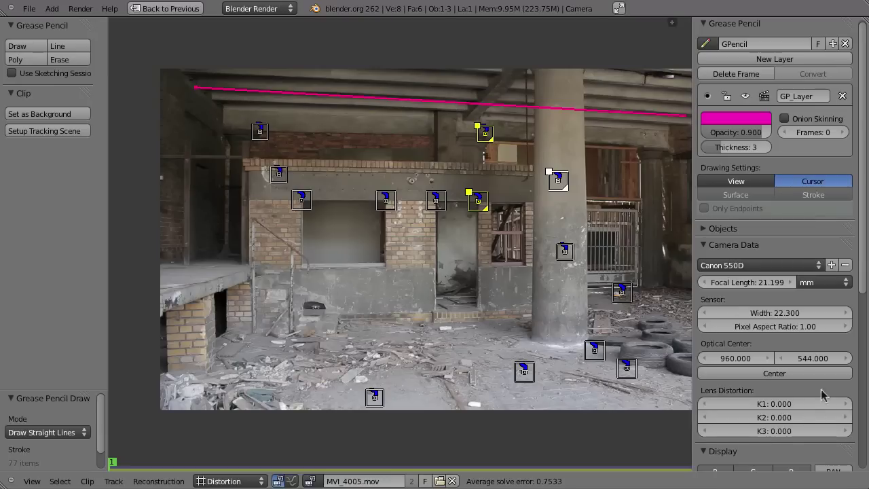
{"action": "left_click_drag", "start_coordinate": [806, 402], "coordinate": [699, 411]}
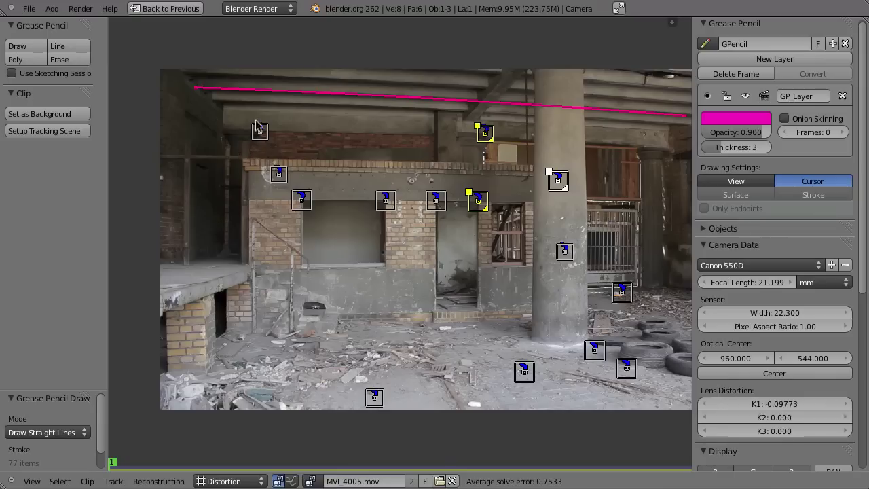
Step: Draw a straight vertical Grease Pencil line down the building's corner and solve the camera motion again in Tracking mode
{"action": "mouse_move", "coordinate": [252, 97]}
{"action": "left_mouse_down"}
{"action": "mouse_move", "coordinate": [244, 293]}
{"action": "mouse_move", "coordinate": [259, 359]}
{"action": "left_mouse_up"}
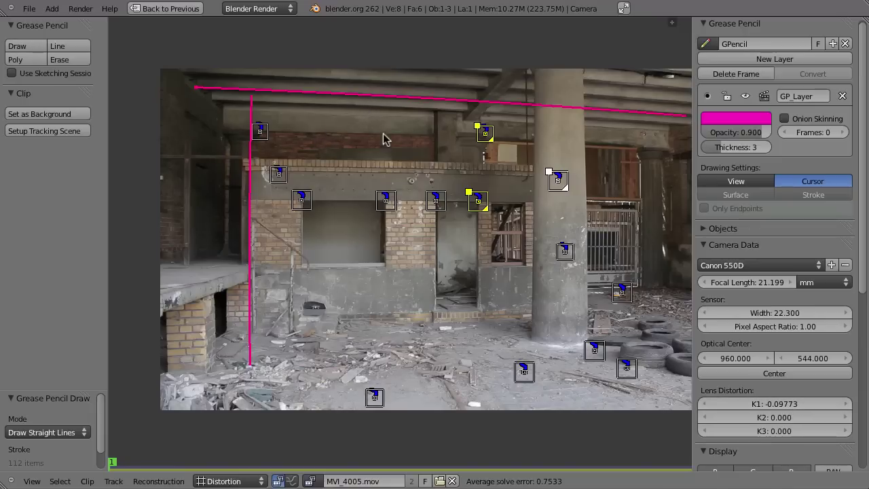
{"action": "left_click", "coordinate": [230, 479]}
{"action": "left_click", "coordinate": [229, 467]}
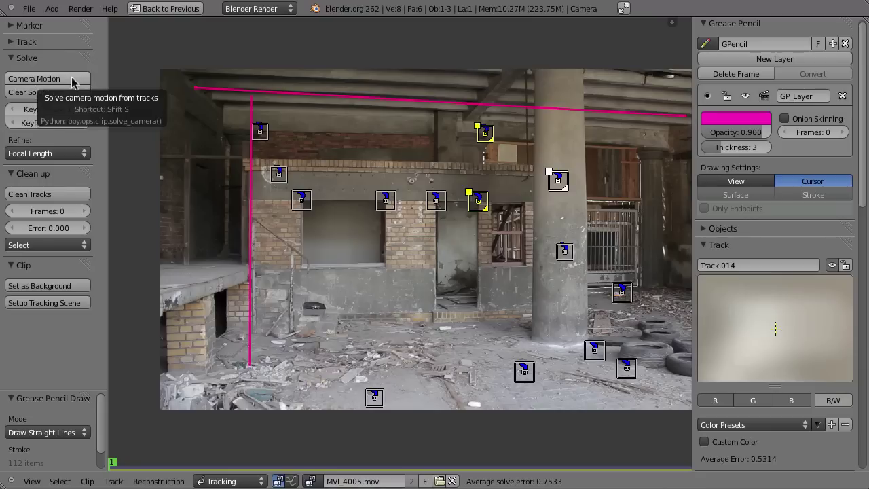
{"action": "key", "text": "shift+s"}
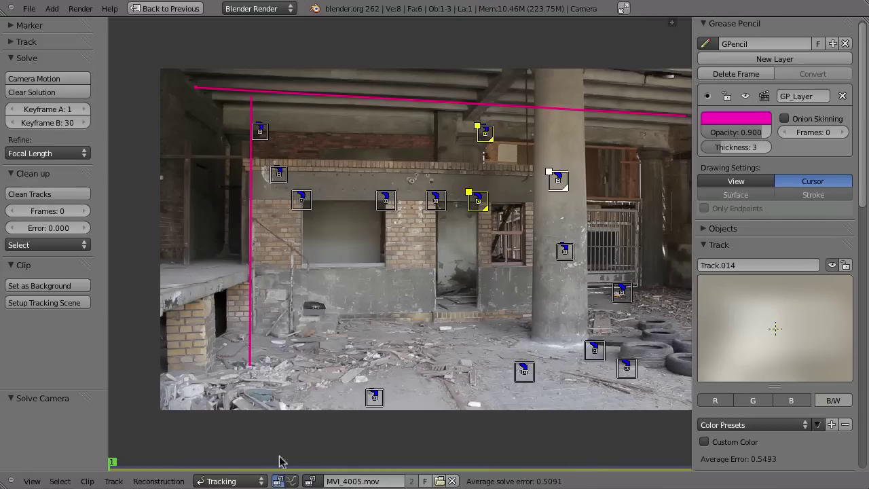
Step: Check the camera data and lens distortion values in Distortion mode and return to Tracking mode
{"action": "left_click", "coordinate": [228, 481]}
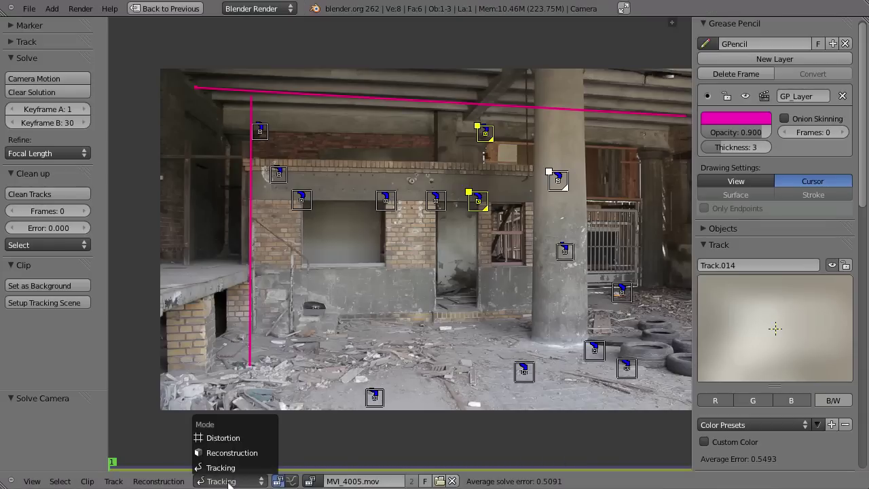
{"action": "left_click", "coordinate": [226, 437]}
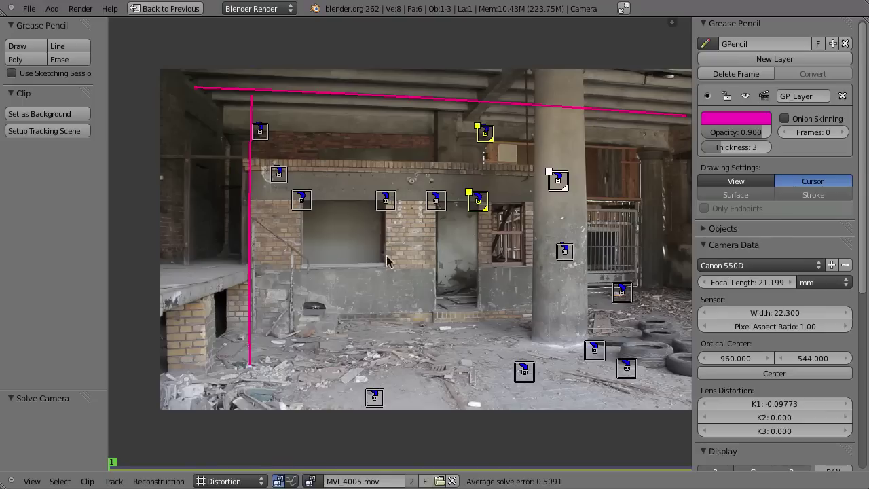
{"action": "left_click", "coordinate": [221, 481]}
{"action": "left_click", "coordinate": [222, 468]}
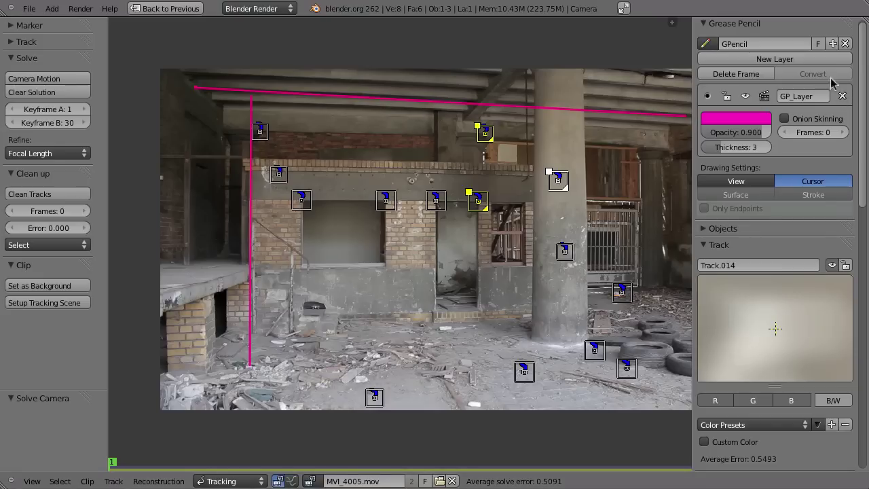
Step: Remove the Grease Pencil lines from the footage and set the solver's refine option to Focal length, K1
{"action": "left_click", "coordinate": [846, 43]}
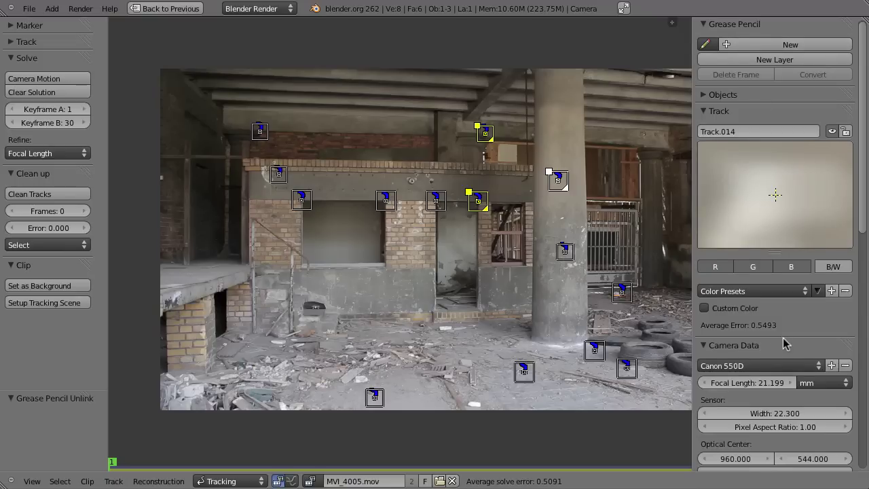
{"action": "scroll", "coordinate": [784, 344], "scroll_direction": "down", "scroll_amount": 5}
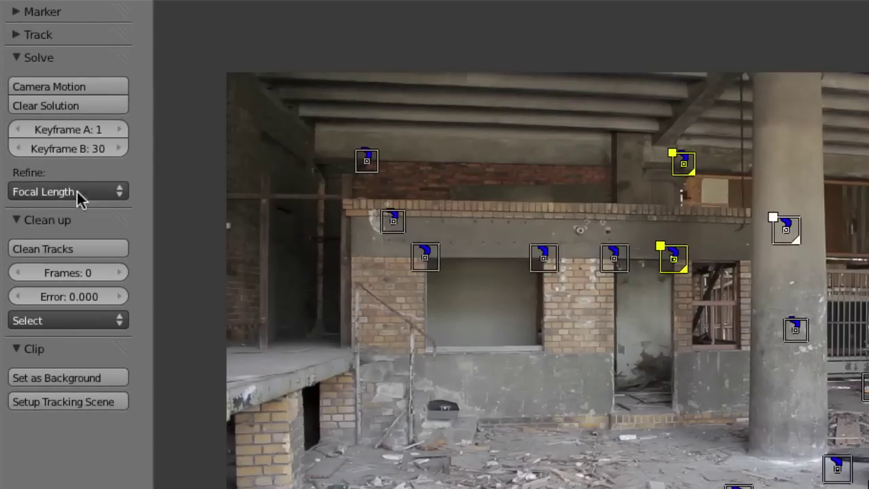
{"action": "left_click", "coordinate": [38, 192]}
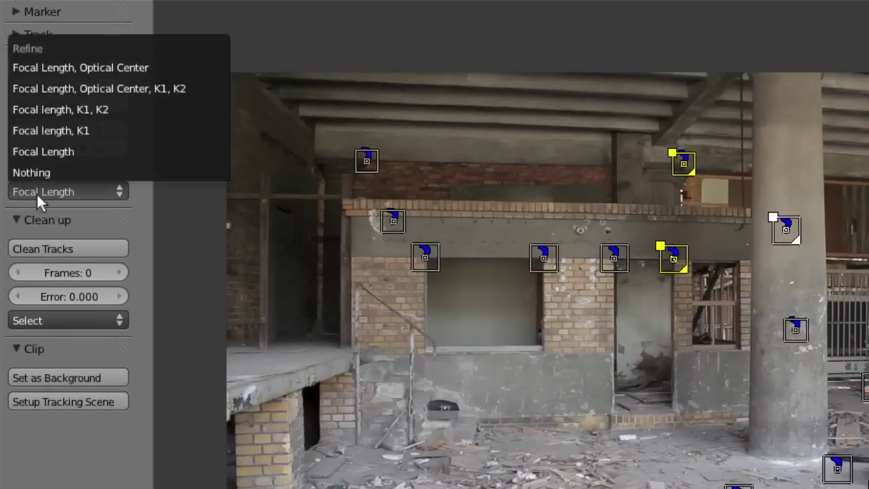
{"action": "left_click", "coordinate": [94, 133]}
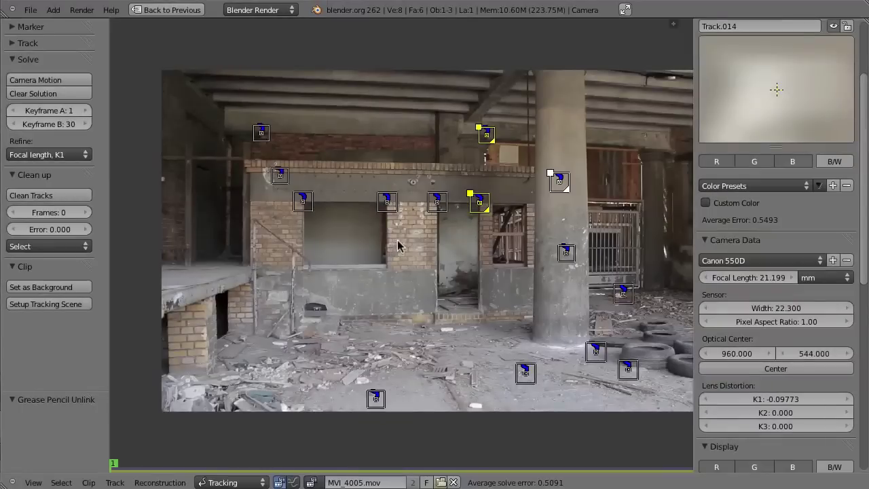
Step: Solve the camera motion from a starting focal length of 18 mm with lens distortion K1 reset to 0
{"action": "key", "text": "shift+s"}
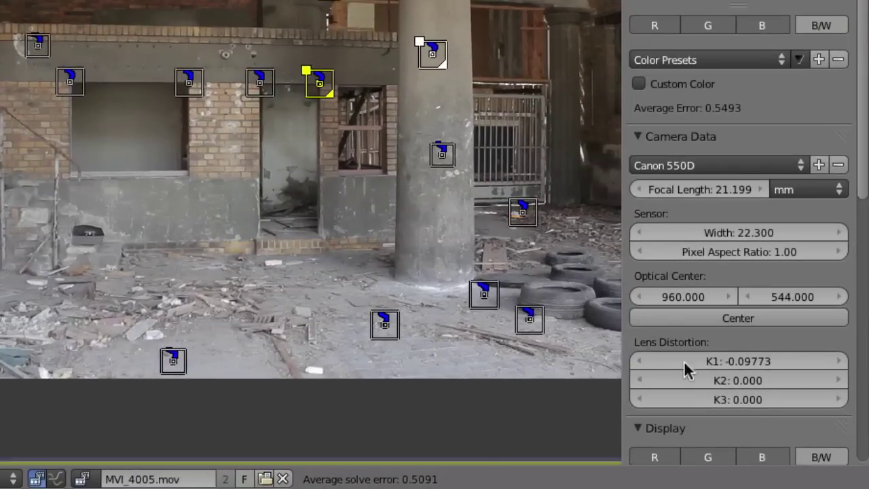
{"action": "left_click", "coordinate": [749, 364]}
{"action": "type", "text": "0"}
{"action": "key", "text": "Return"}
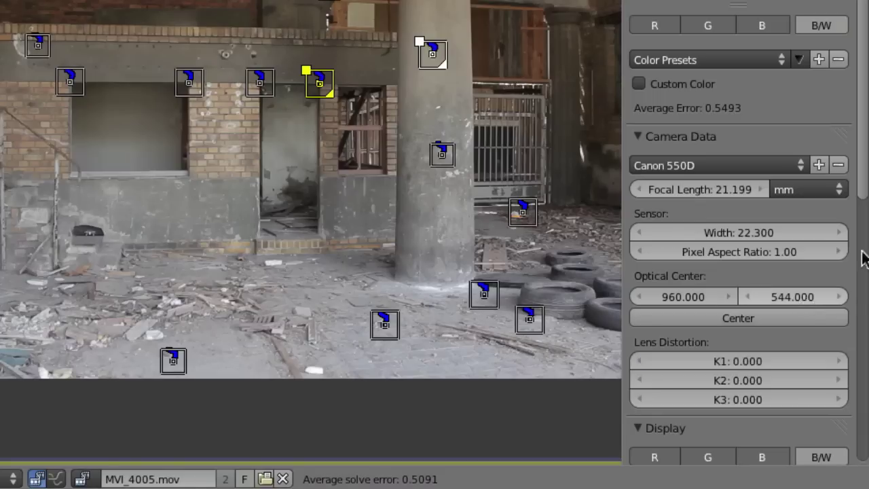
{"action": "left_click_drag", "start_coordinate": [678, 193], "coordinate": [682, 197]}
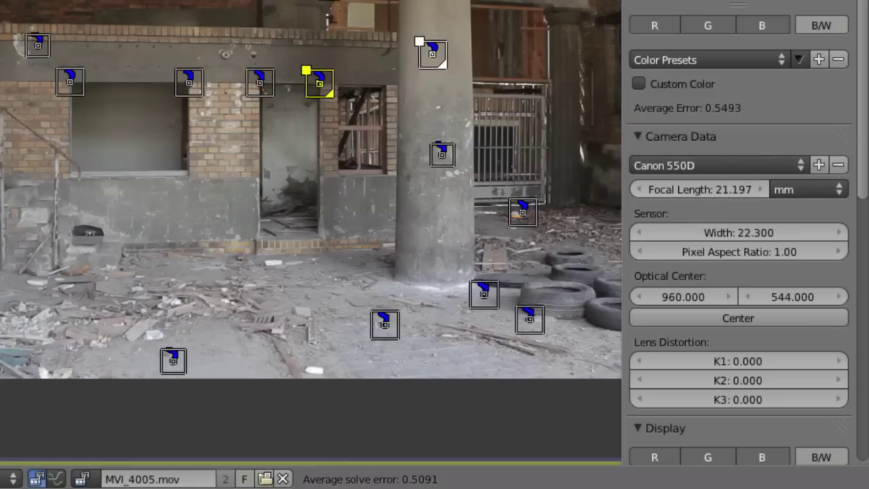
{"action": "left_click", "coordinate": [687, 193]}
{"action": "type", "text": "18"}
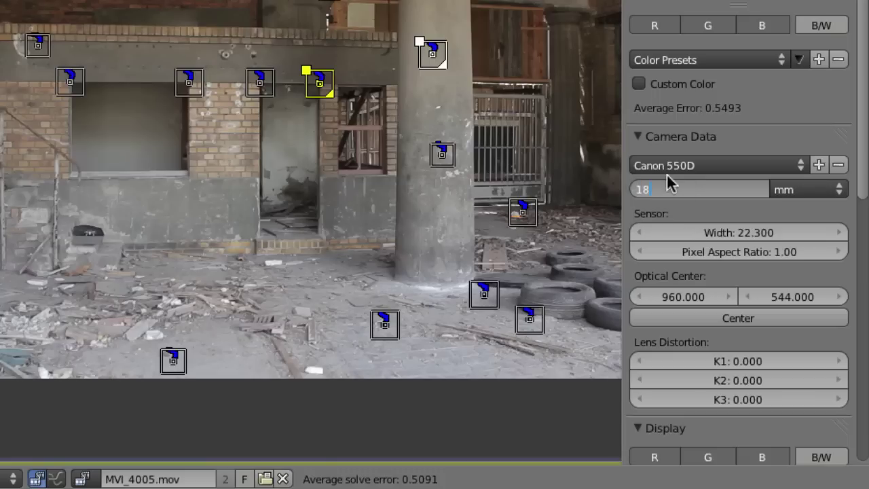
{"action": "key", "text": "Return"}
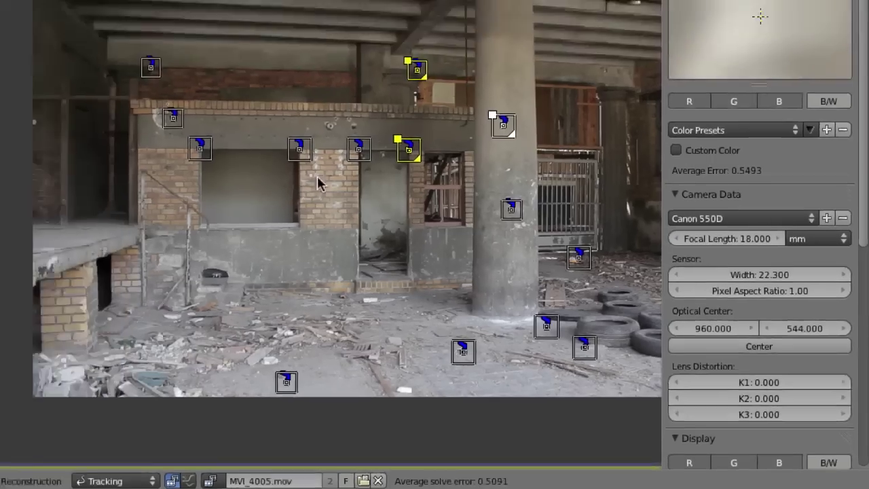
{"action": "key", "text": "shift+s"}
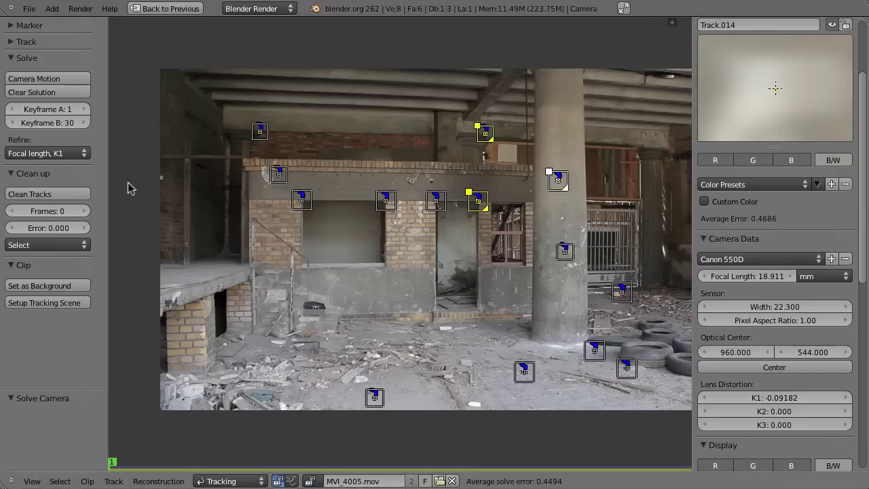
Step: Set the refine option to Focal length, K1, K2 and solve the camera motion with it
{"action": "left_click", "coordinate": [47, 153]}
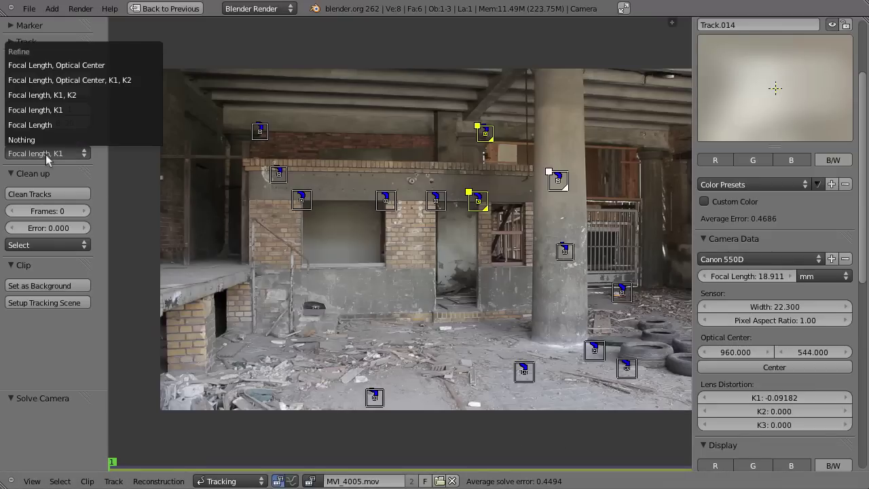
{"action": "left_click", "coordinate": [42, 95]}
{"action": "key", "text": "shift+s"}
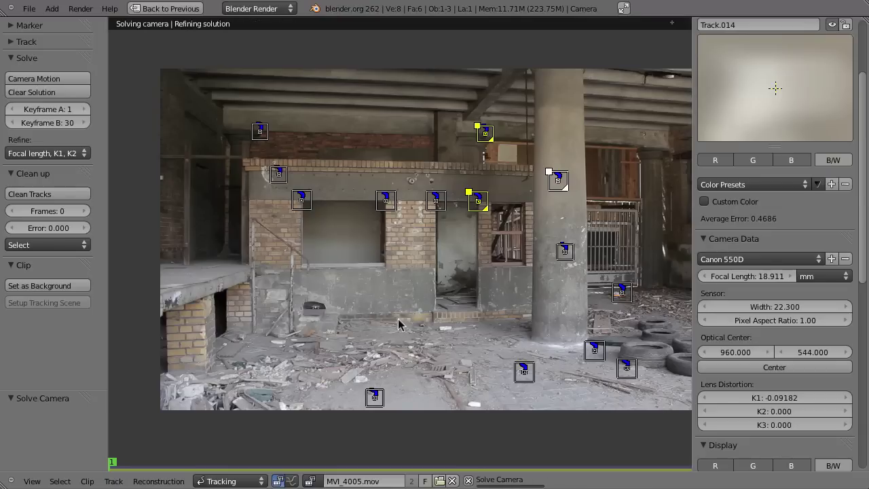